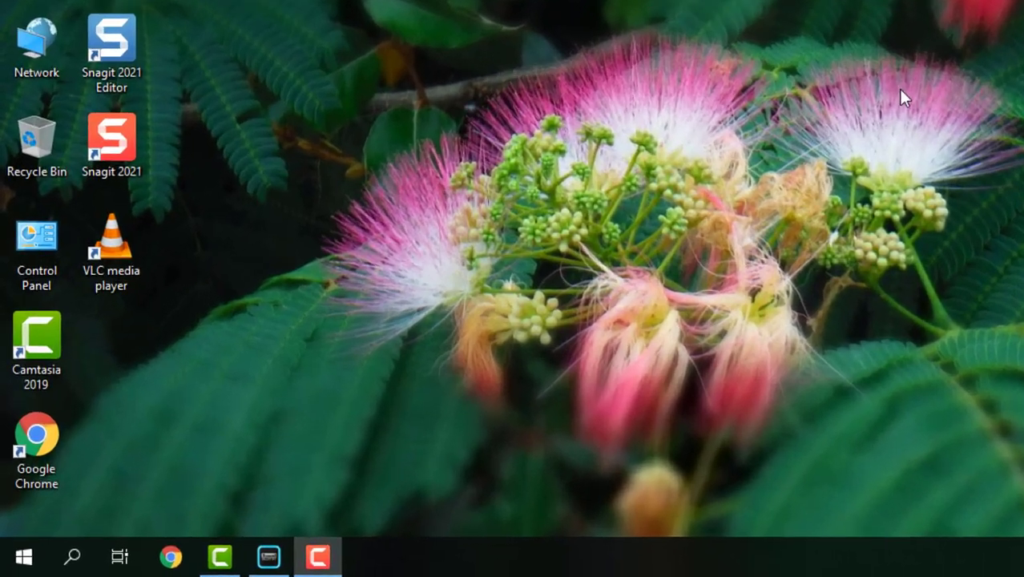
Launch Excel and create a blank workbook.
key("super+r")
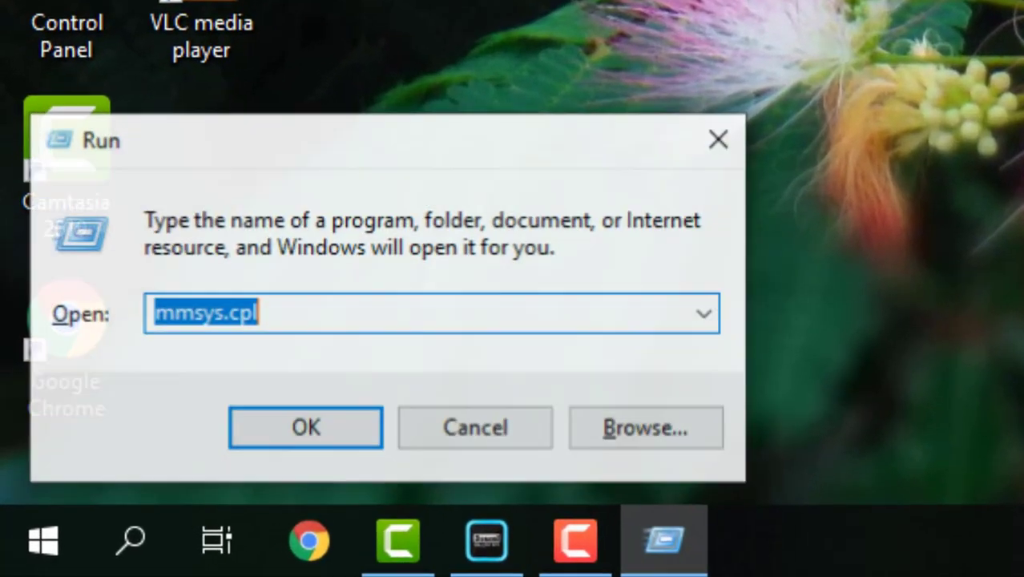
type("excel")
key("Return")
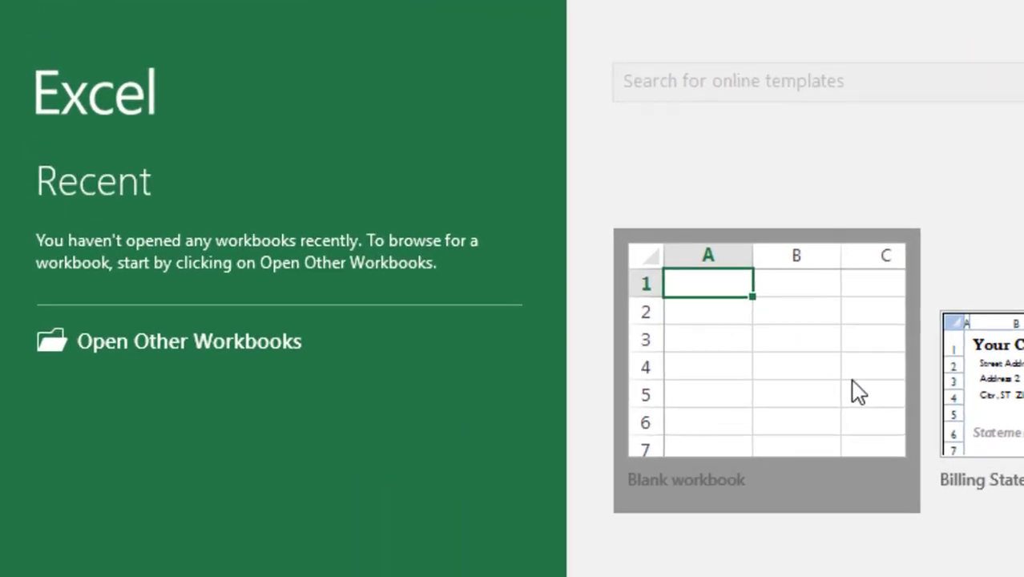
left_click(491, 225)
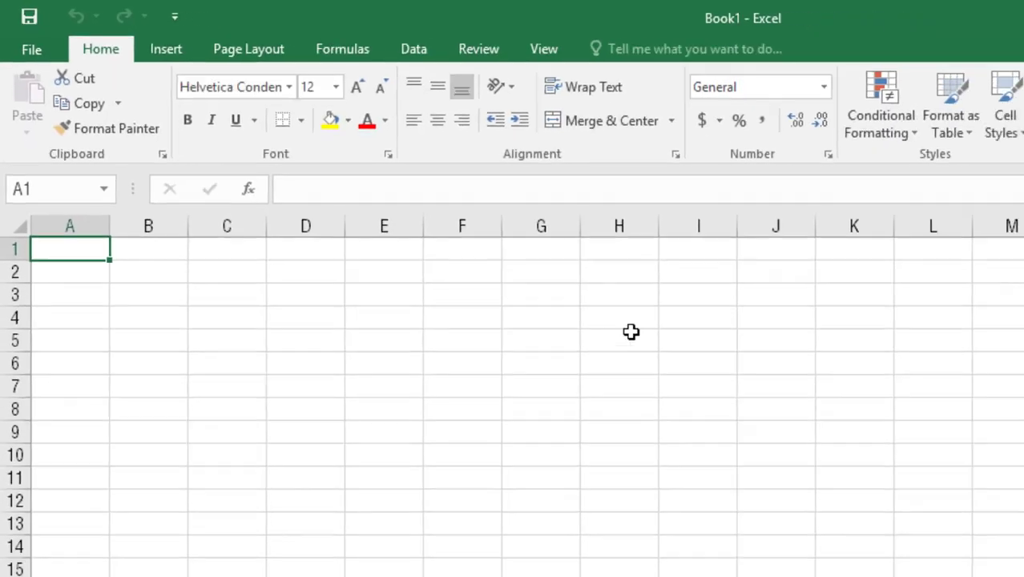
scroll(280, 286, "up", 6, "ctrl")
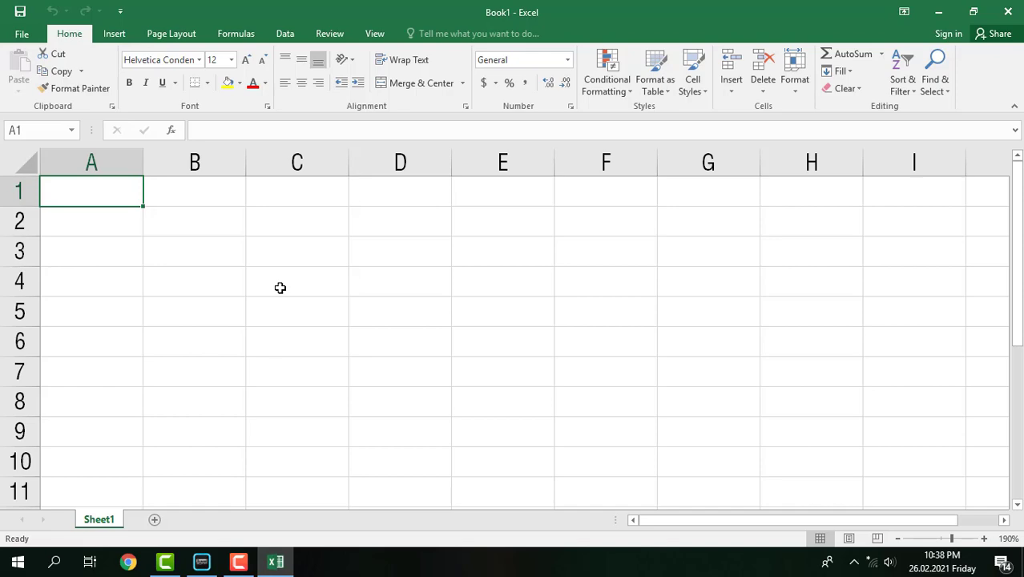
Enter the column headings Regno, Name and Mark in cells A1 to C1.
type("Regno")
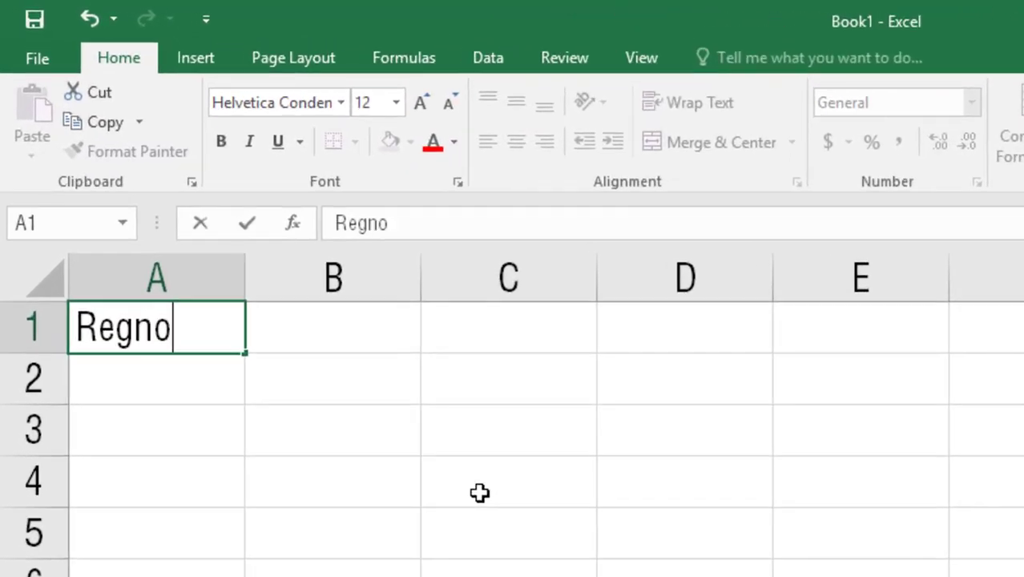
key("Tab")
type("Name")
key("Tab")
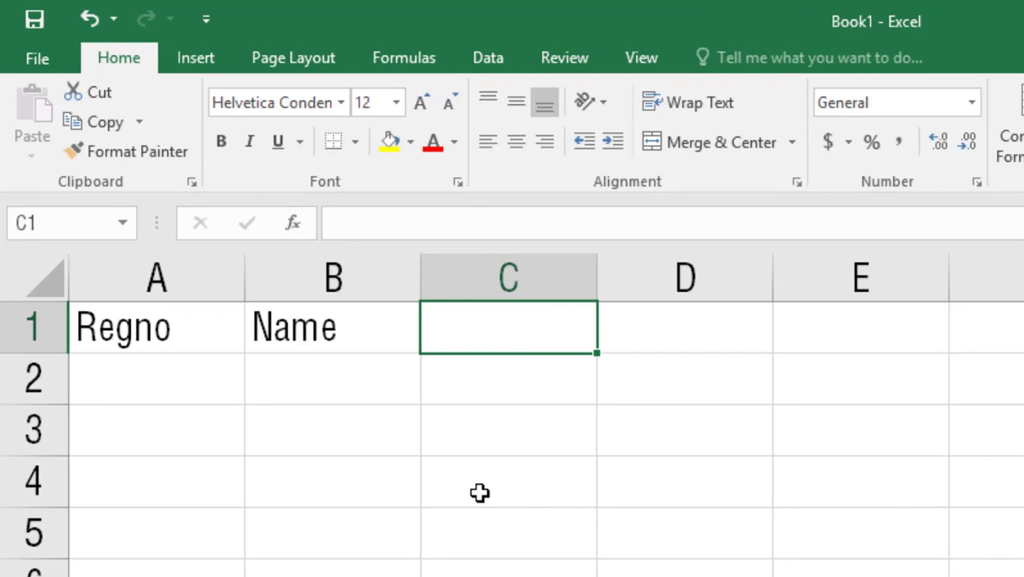
type("Mark")
key("Return")
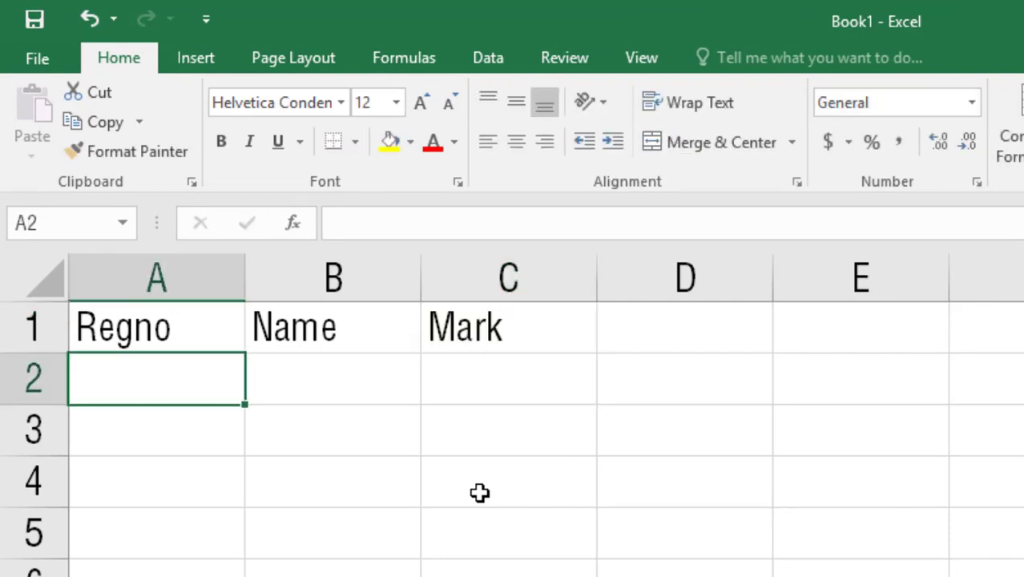
Enter the first registration number in A2 and fill it down to A6 as a series increasing by 1.
type("1")
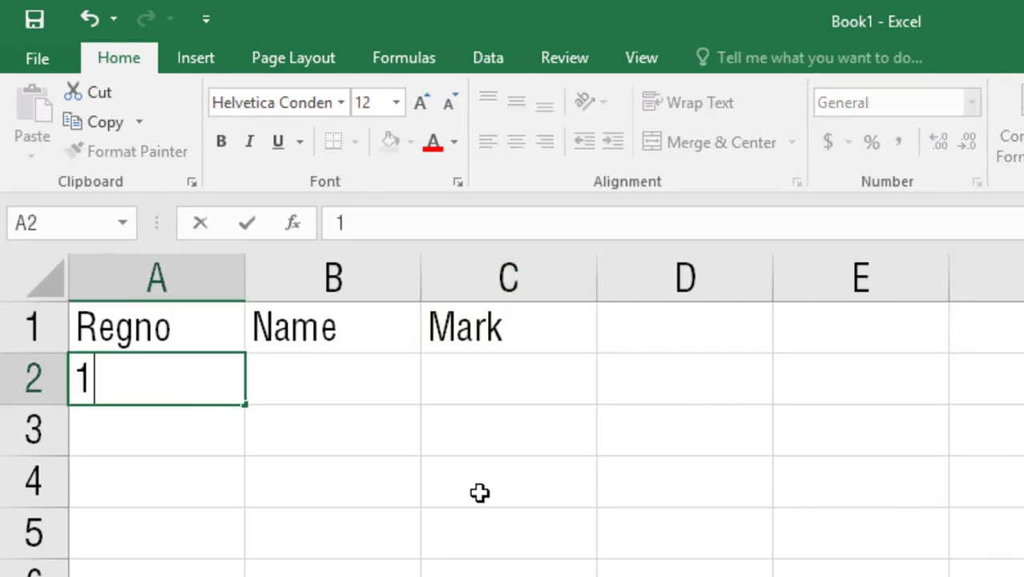
type("955141")
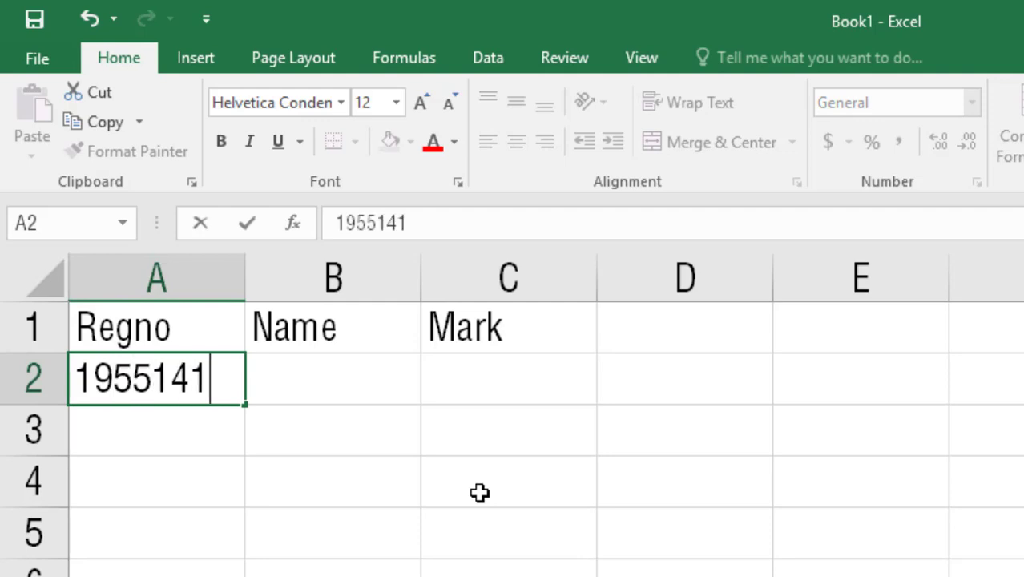
key("Return")
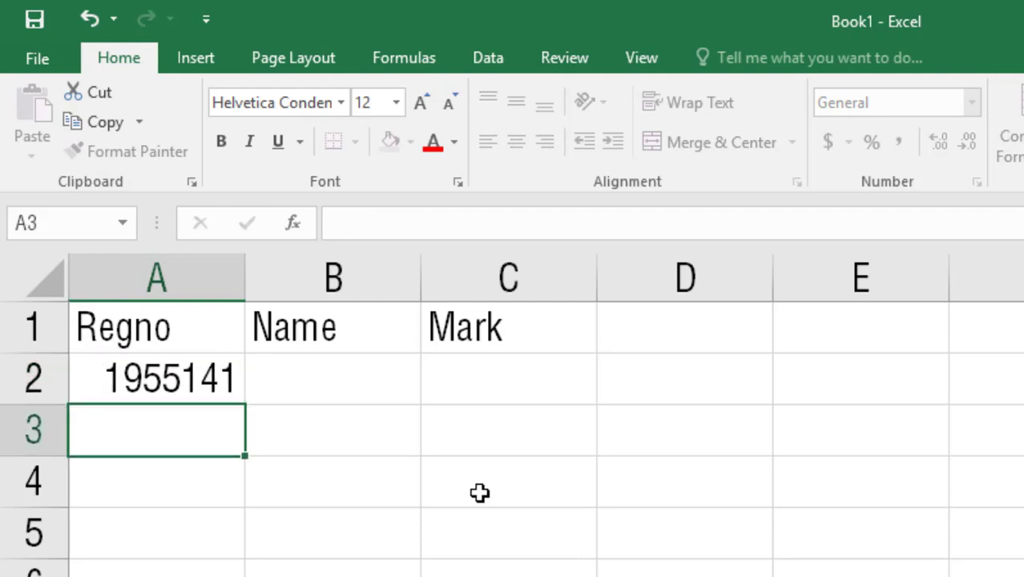
left_click(192, 315)
left_click(221, 383)
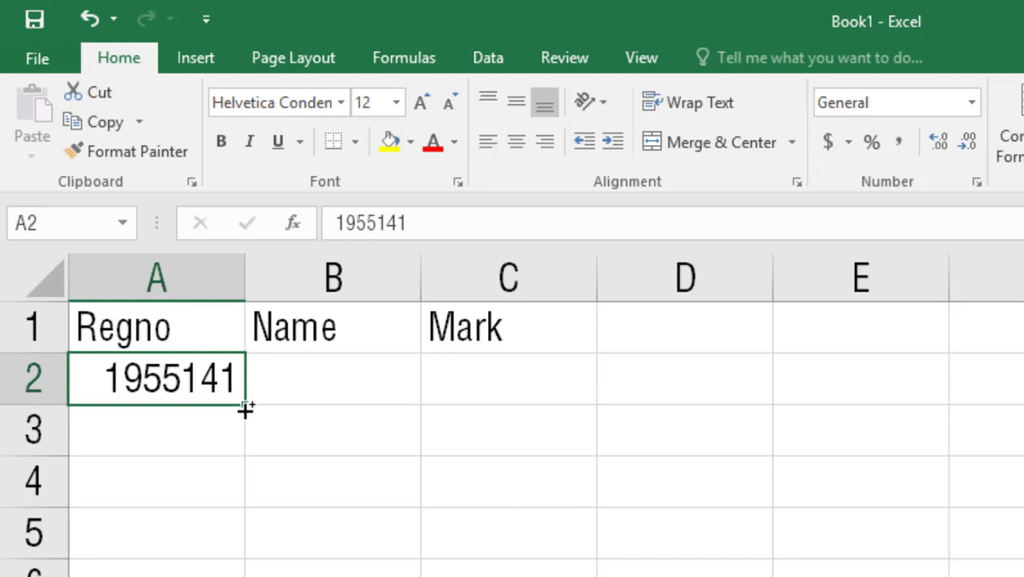
left_click(243, 410, "ctrl")
left_click(225, 396)
left_click_drag(246, 406, 336, 566)
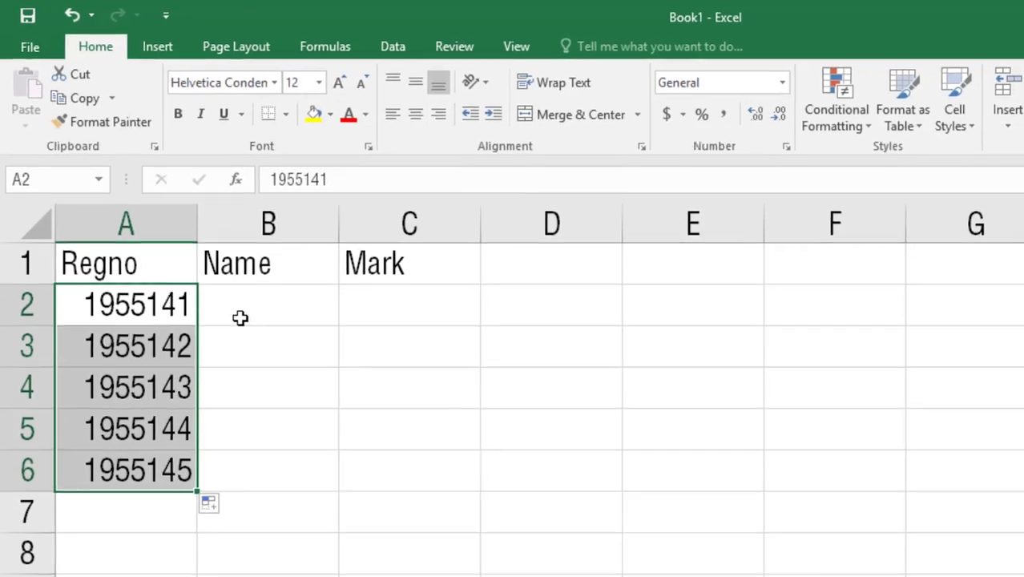
Enter the five students' names in lowercase in cells B2 to B6.
left_click(294, 388)
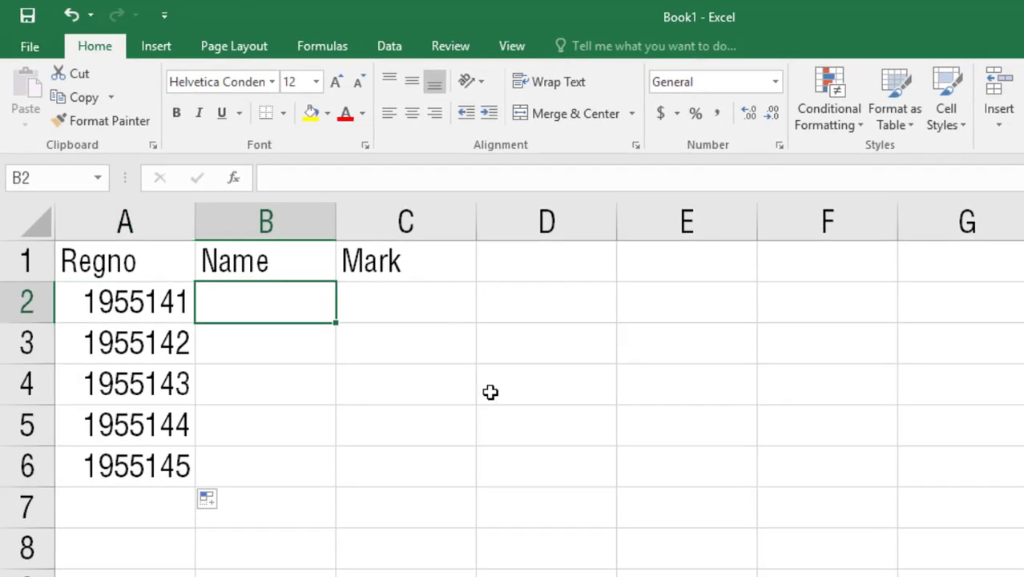
type("haris")
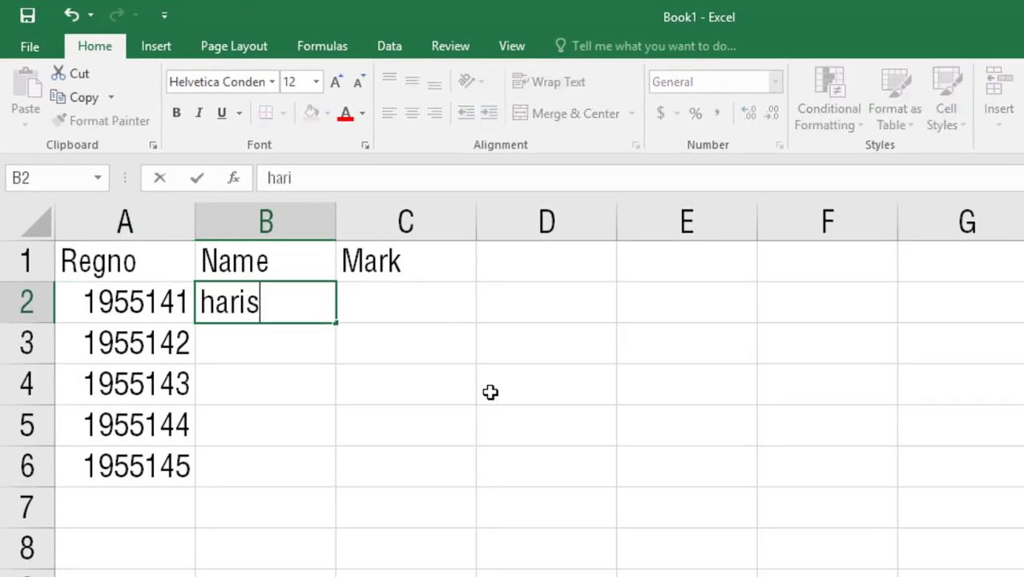
key("Return")
type("anwar")
key("Return")
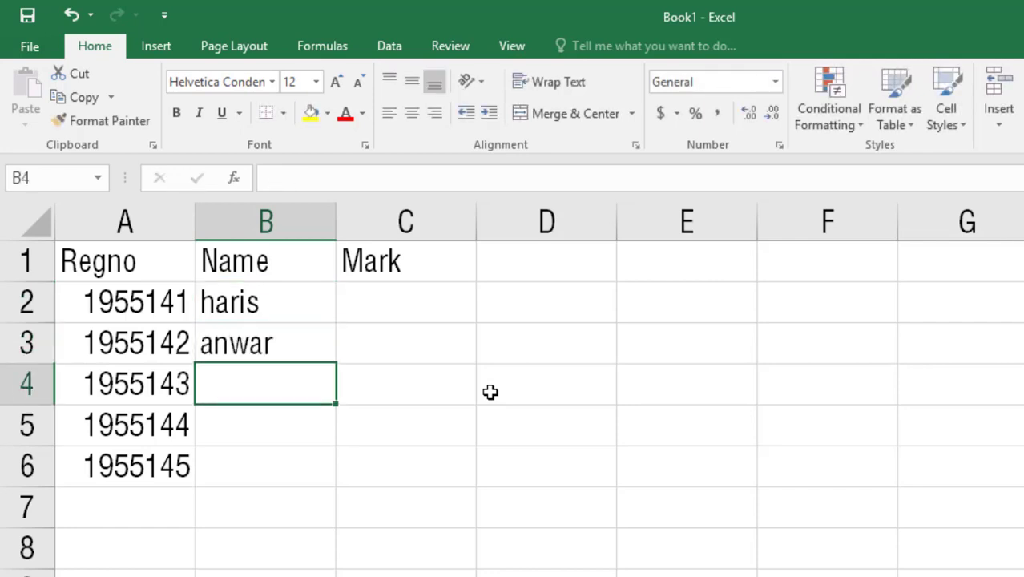
type("james")
key("Return")
type("john")
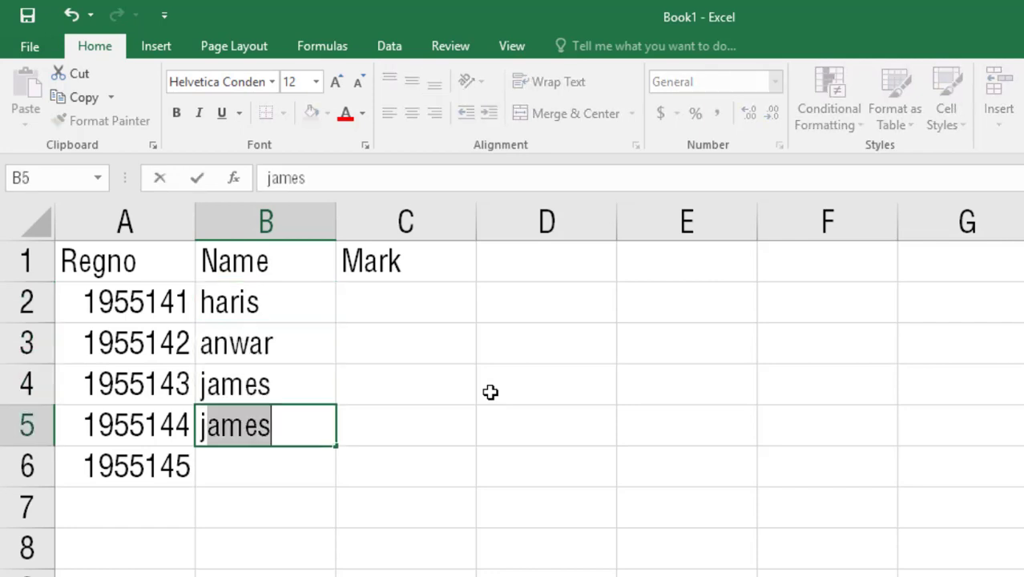
key("Return")
type("ranjith")
key("Return")
Enter the marks 450, 650, 250, 350 and 478 in cells C2 to C6.
key("Up")
key("Up")
key("Up")
key("Up")
key("Up")
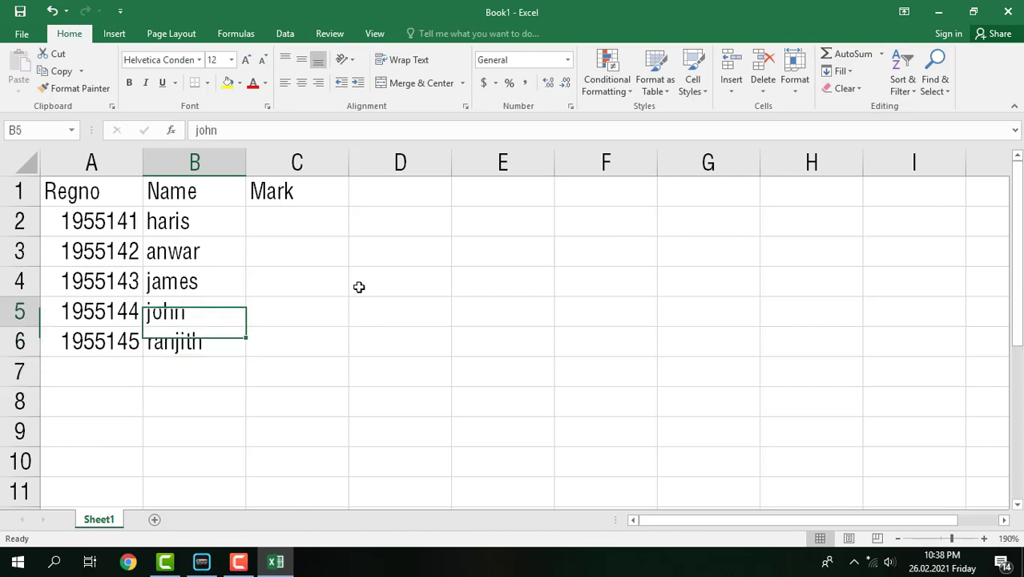
key("Right")
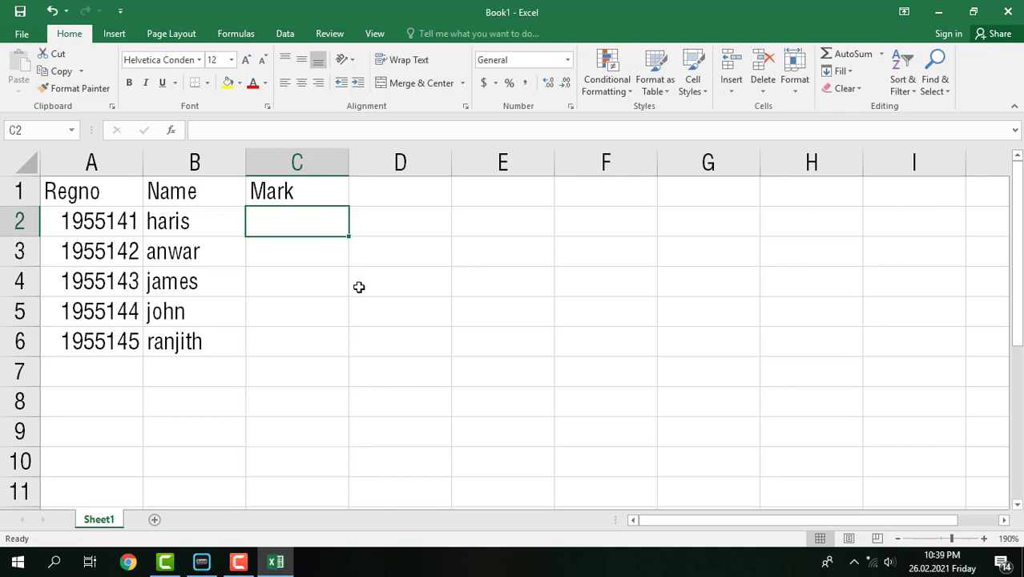
type("450")
key("Return")
type("65")
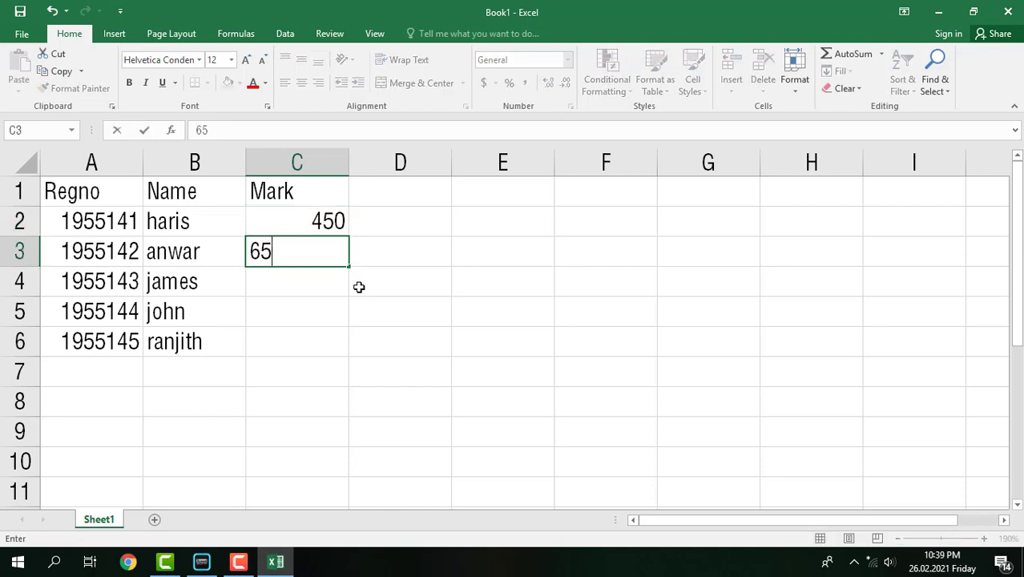
type("0")
key("Return")
type("250")
key("Return")
type("35")
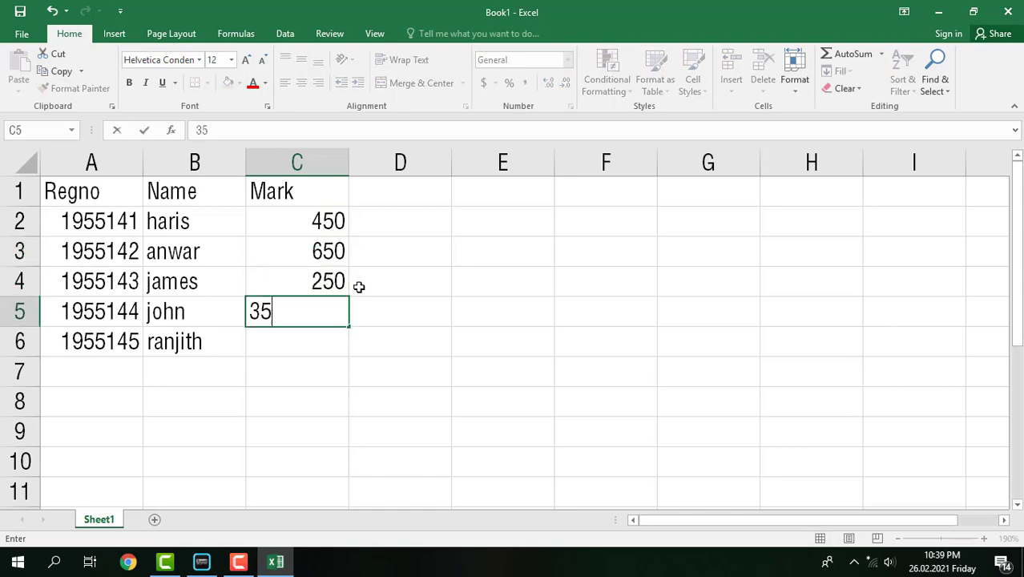
type("0")
key("Return")
type("478")
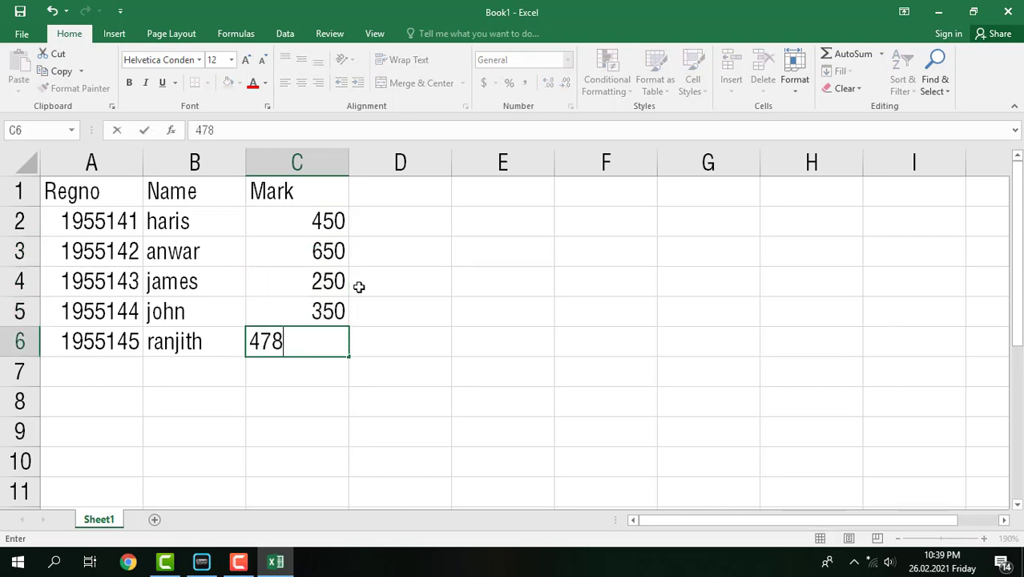
key("Return")
key("Return")
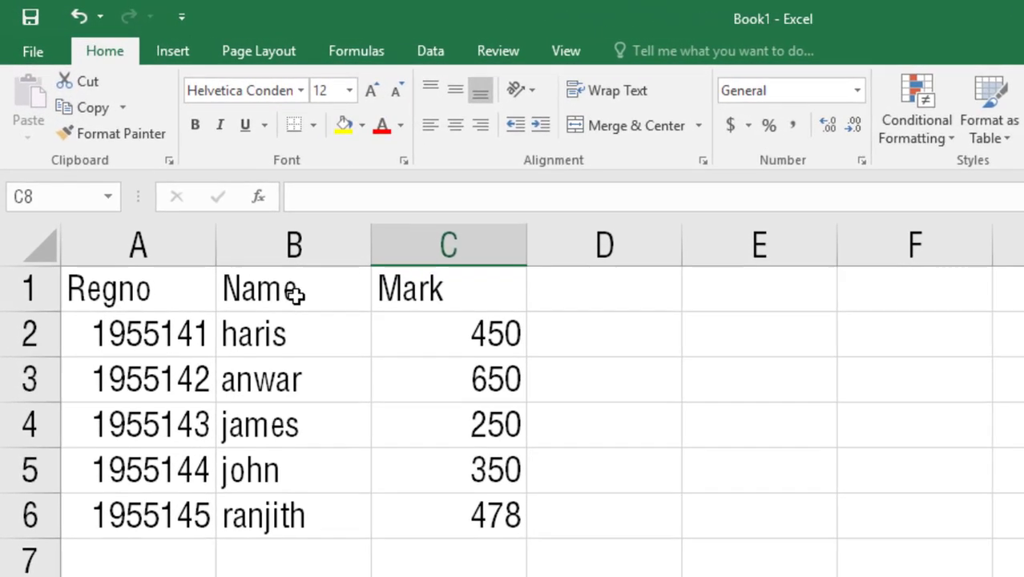
Insert an empty column between the Regno and Name columns.
left_click(193, 192)
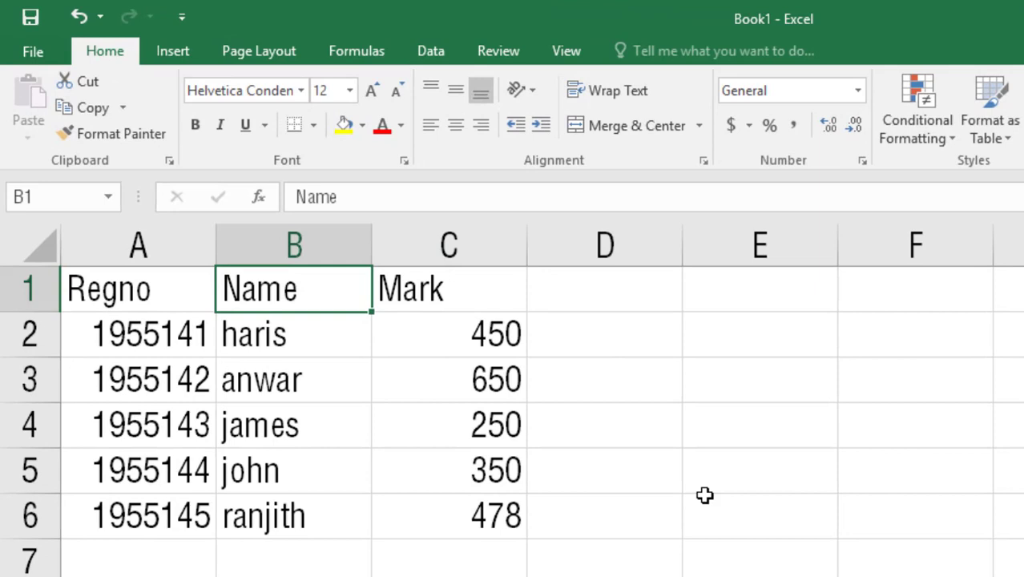
key("alt")
key("i")
key("c")
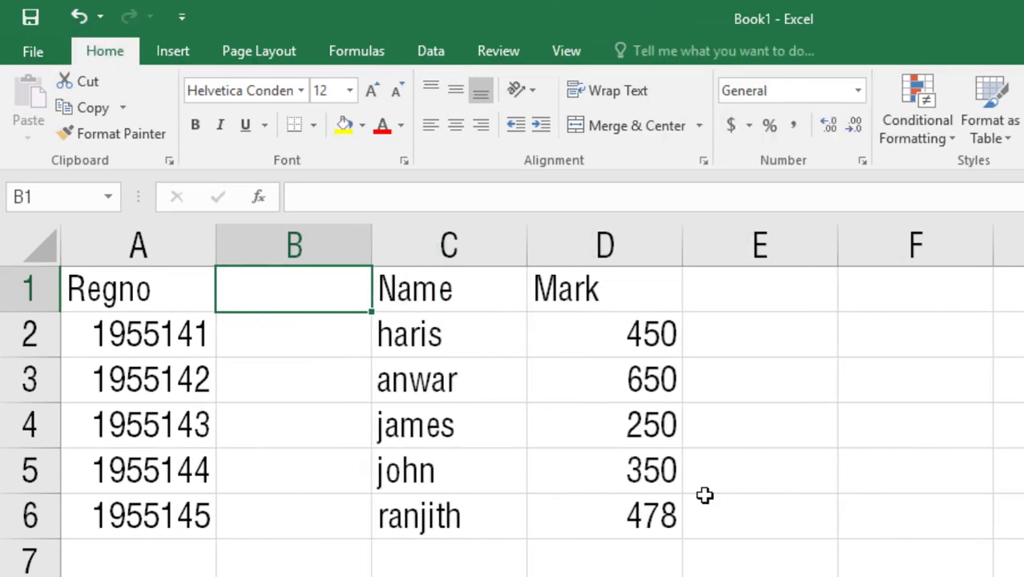
Switch to Notepad to read the column-insertion shortcut note and return to the Excel workbook.
key("alt+Tab")
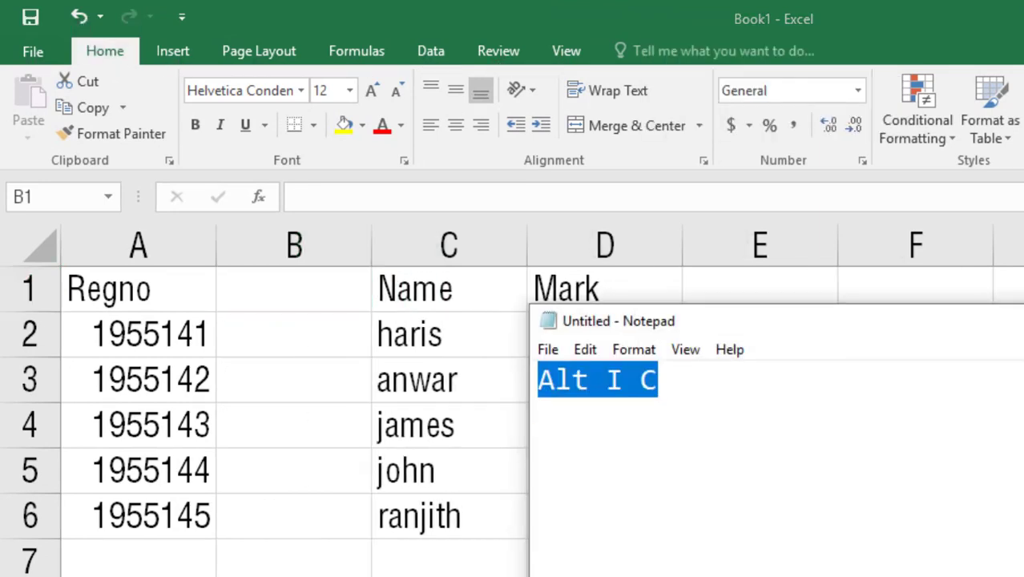
left_click(693, 382)
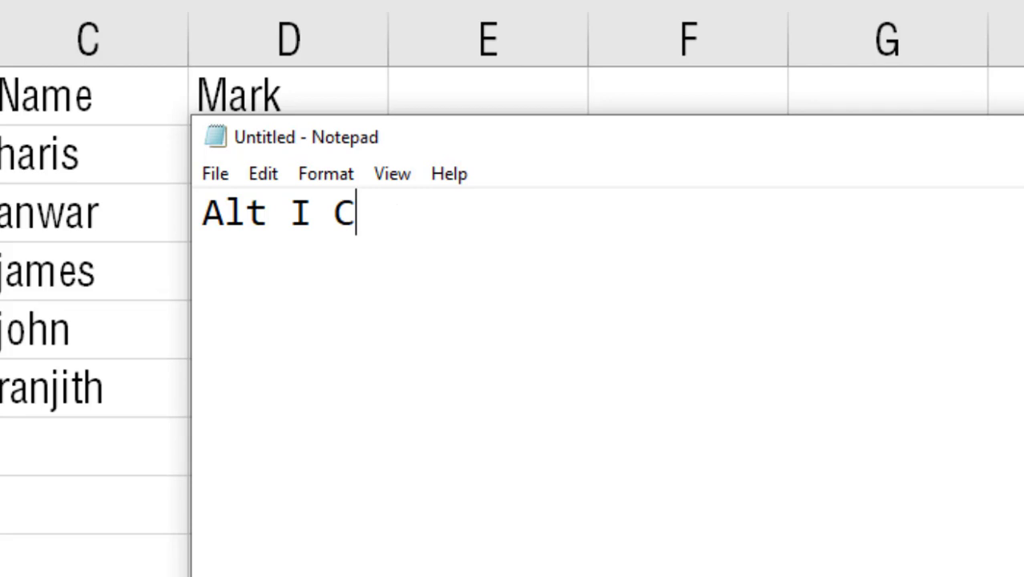
key("alt+Tab")
Enter the heading Name in cell B1 of the empty column.
left_click(178, 219)
left_click(190, 194)
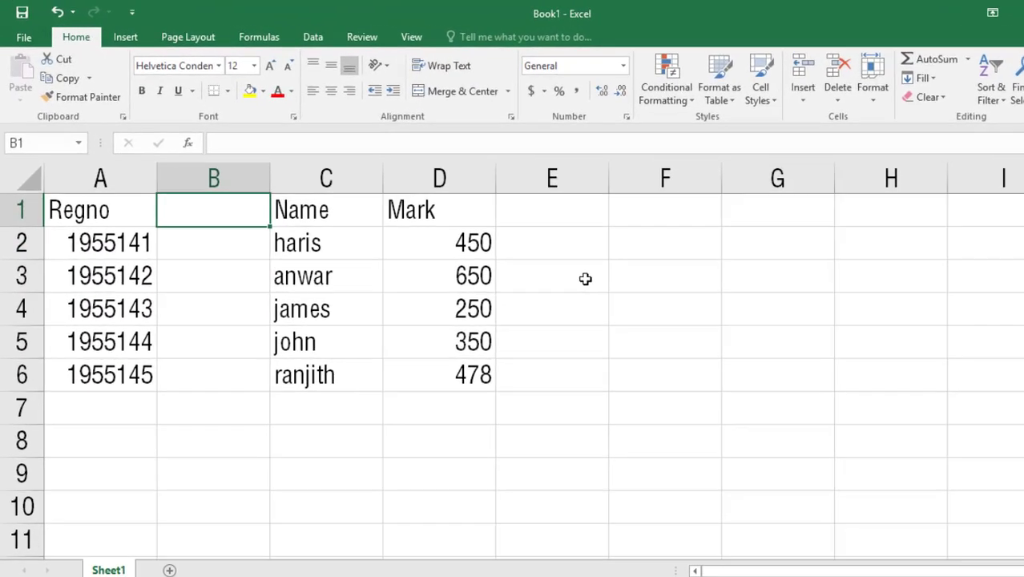
type("Name")
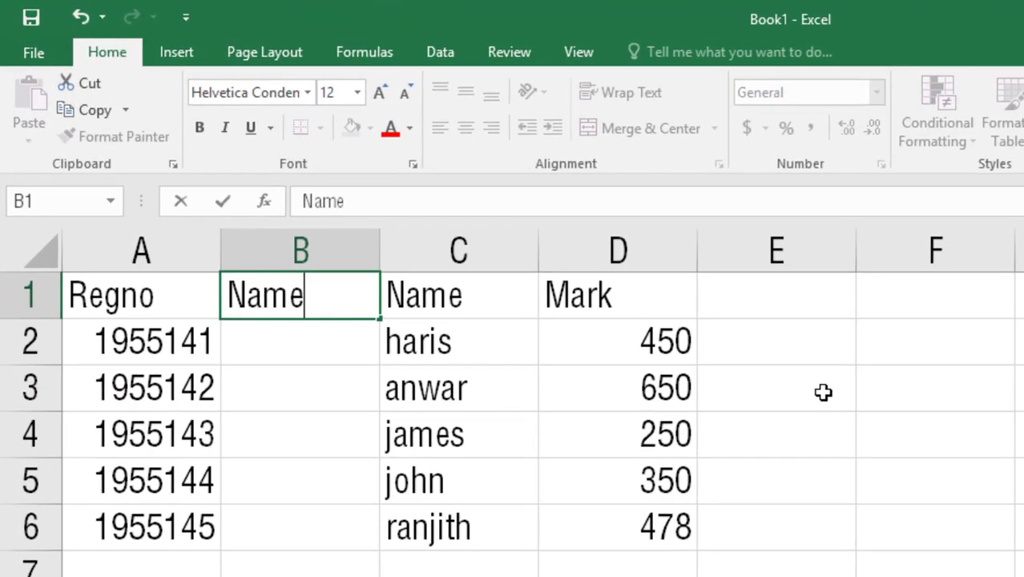
key("Return")
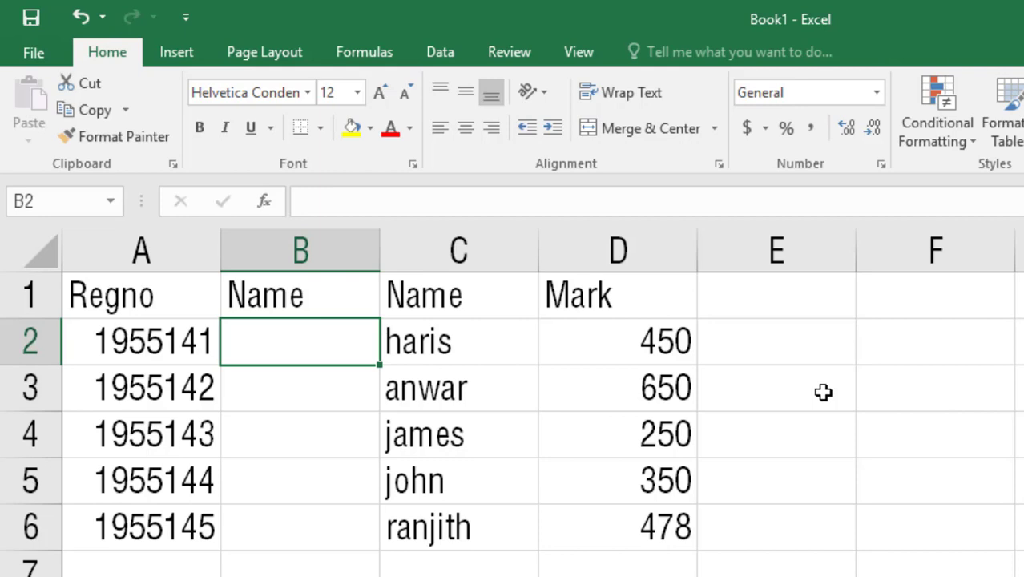
Enter the formula =upper(c2) in cell B2 to convert the first student's name to uppercase.
type("=")
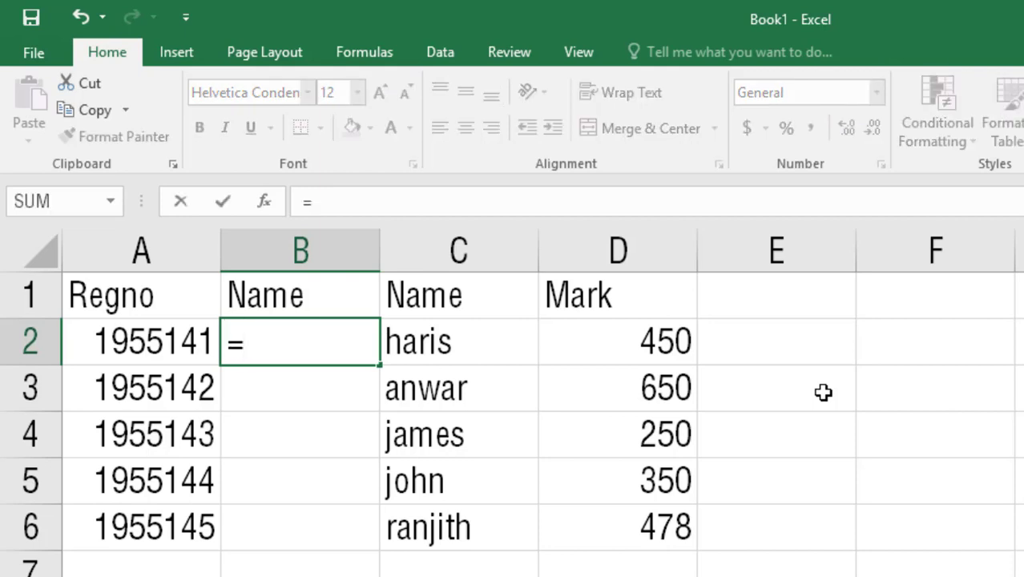
type("upper")
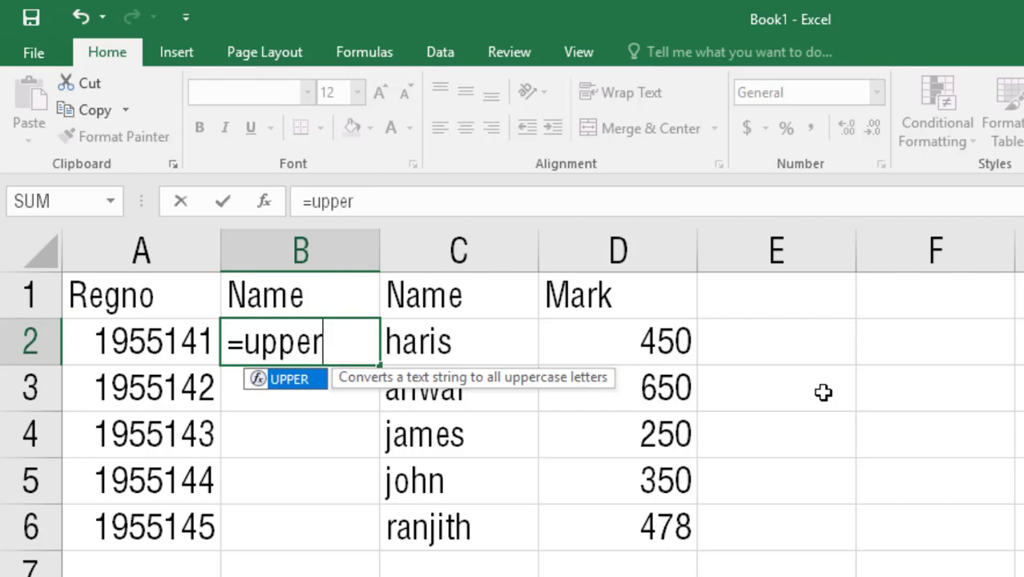
type("(")
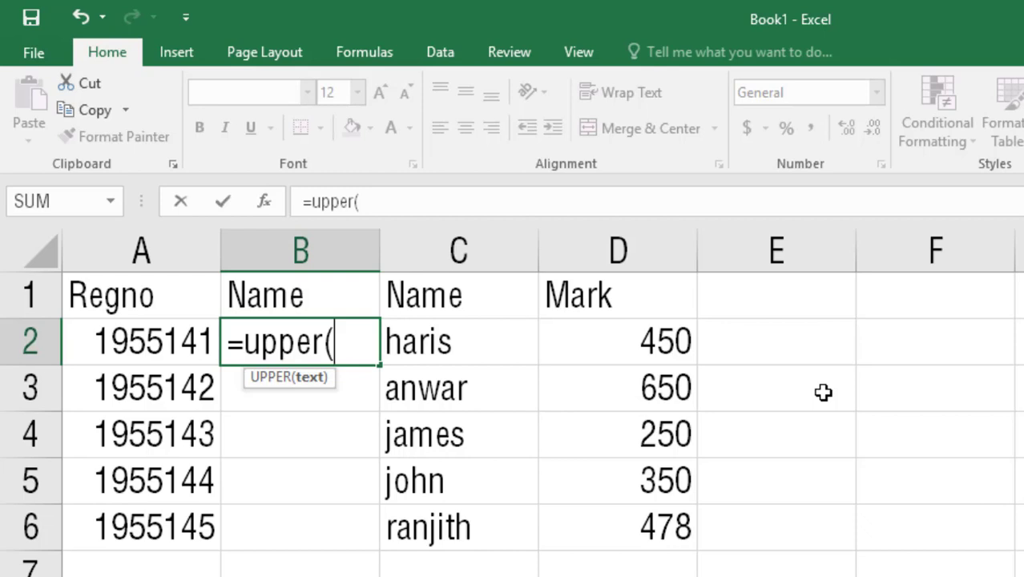
type("c2")
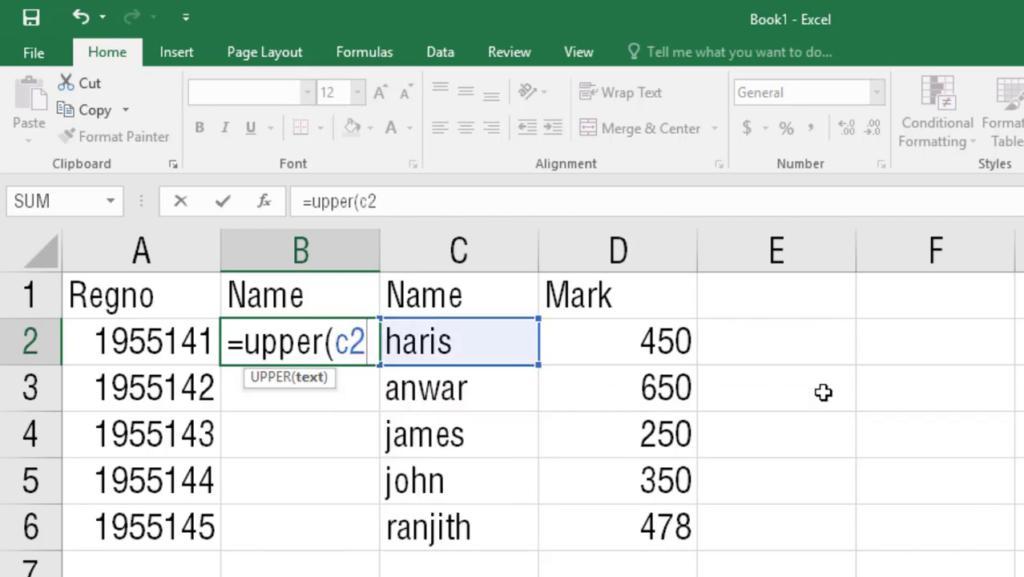
type(")")
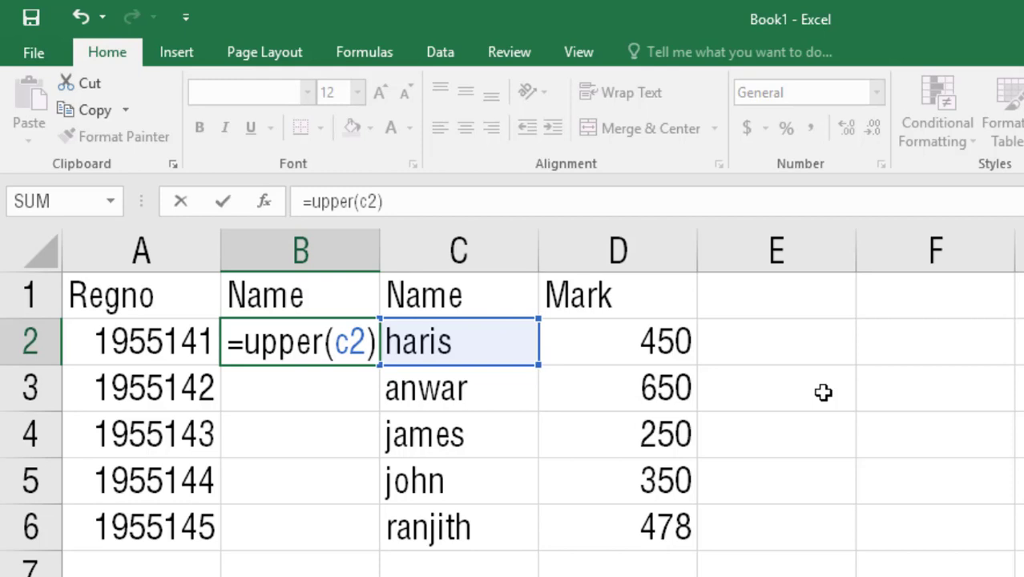
key("Return")
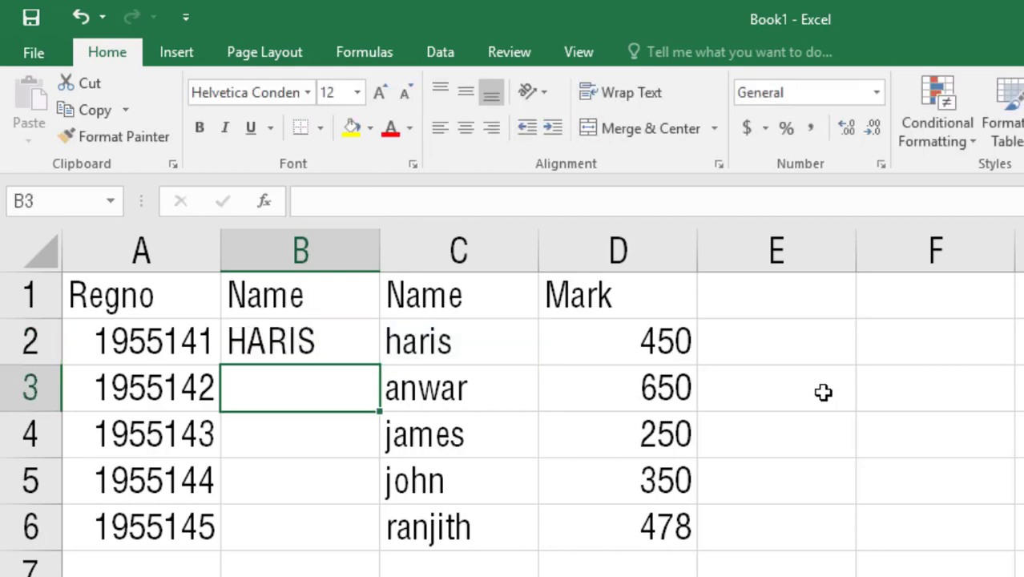
Fill the UPPER formula from cell B2 down through B6 to convert all the student names.
key("Up")
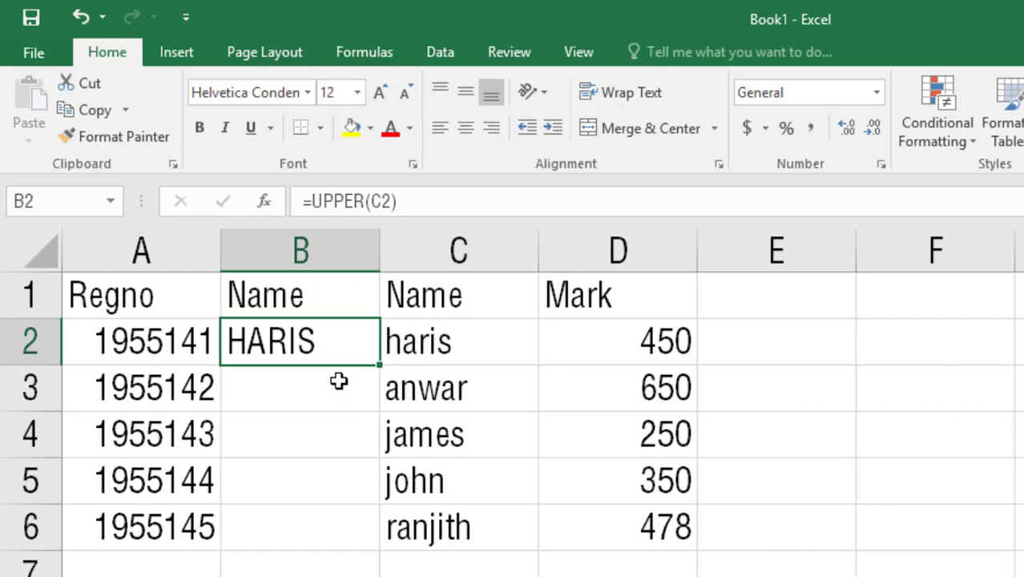
key("shift+Down")
key("shift+Down")
key("shift+Down")
key("shift+Down")
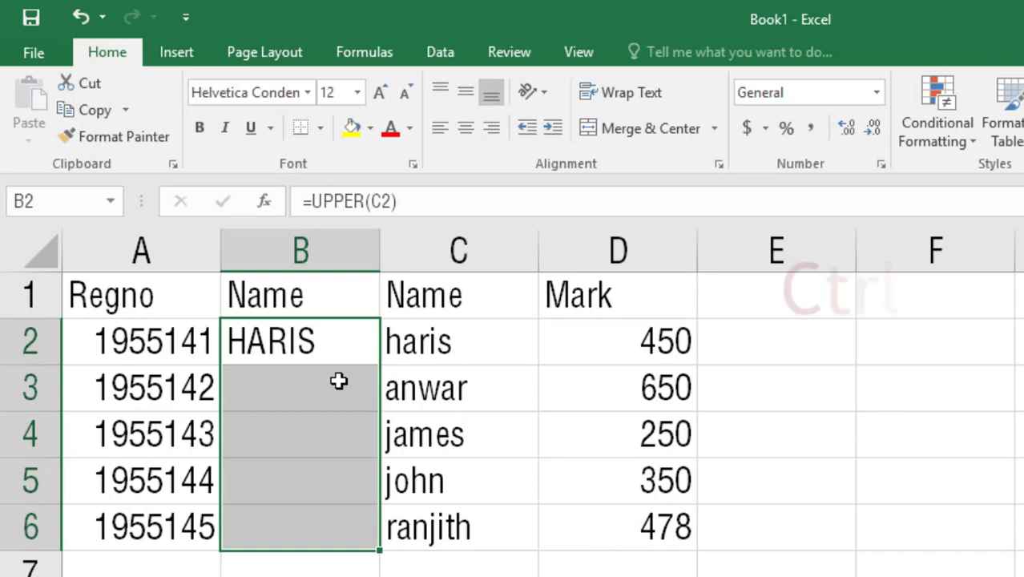
key("ctrl+d")
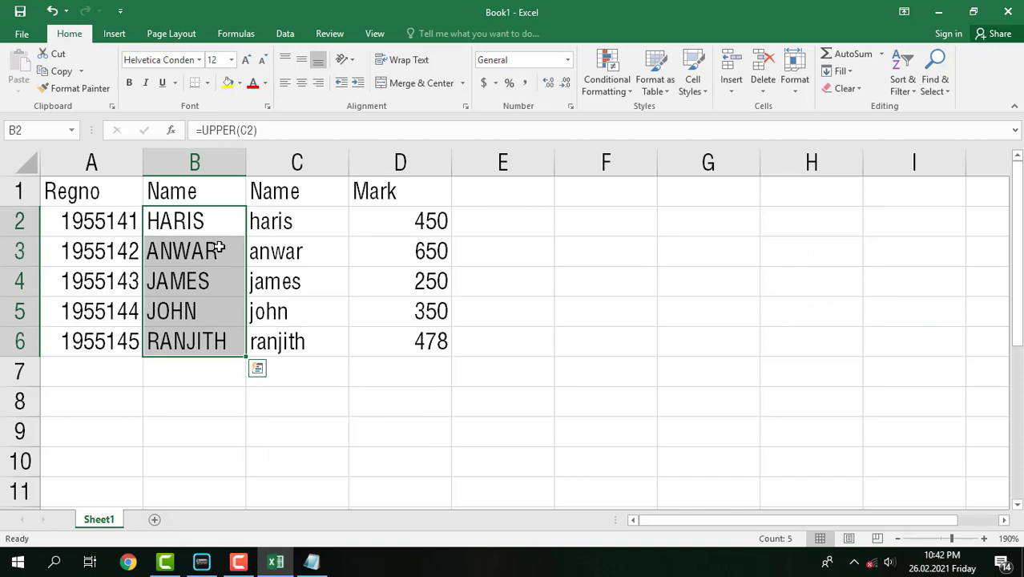
Try clearing the original lowercase names in C2:C6, and undo the deletion.
left_click(307, 304)
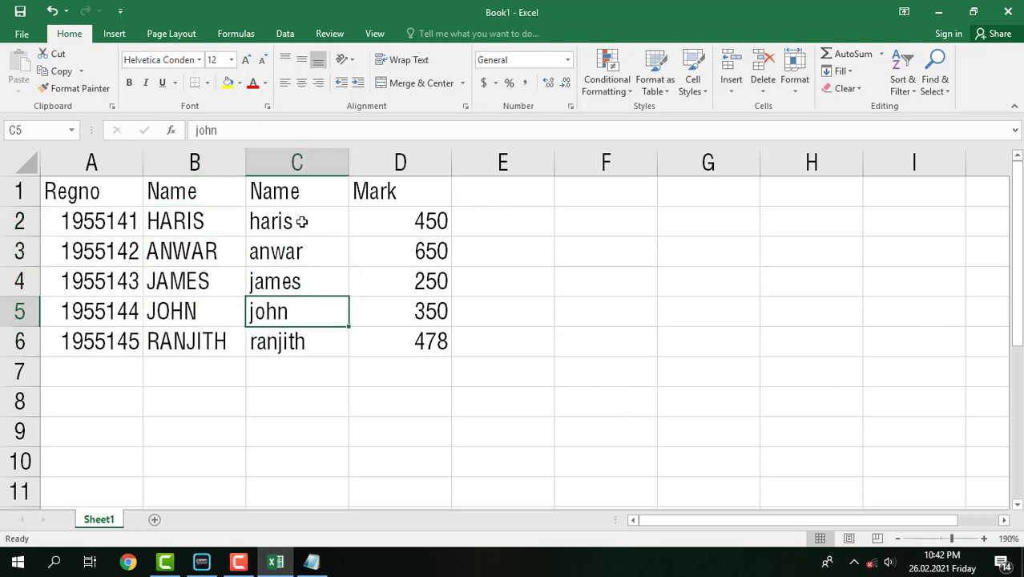
left_click_drag(301, 222, 297, 297)
left_click_drag(323, 343, 323, 342)
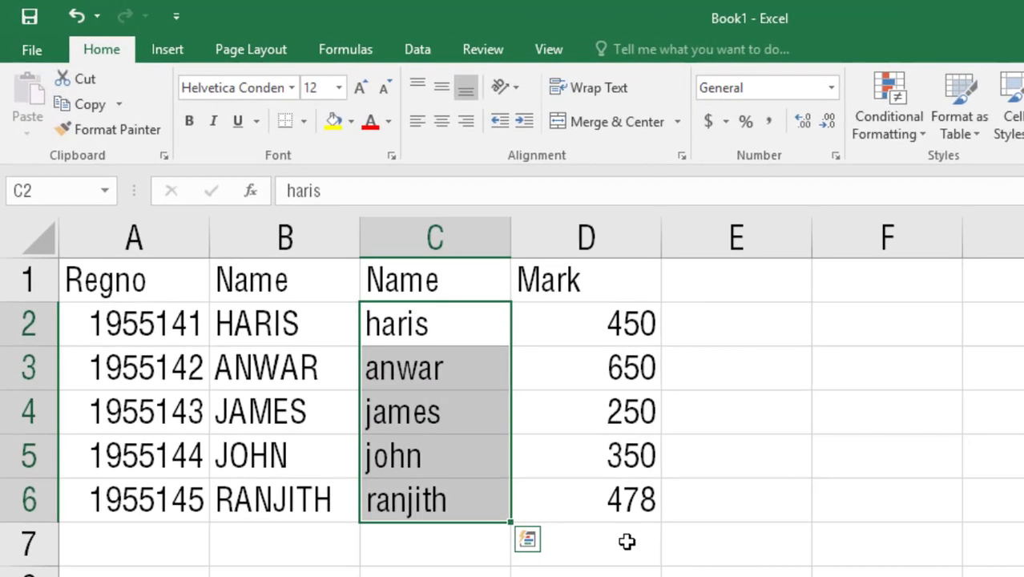
key("Delete")
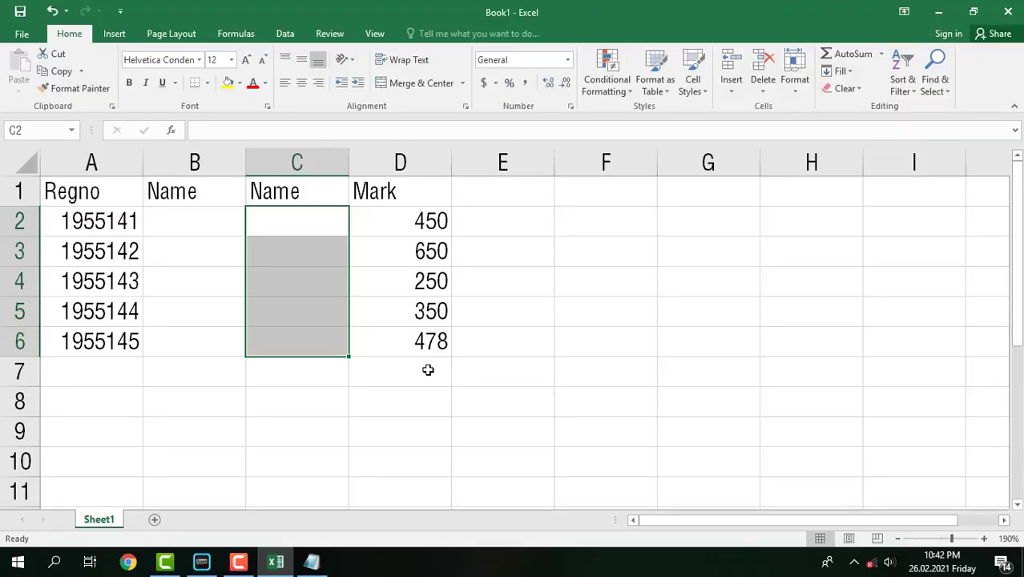
key("ctrl+z")
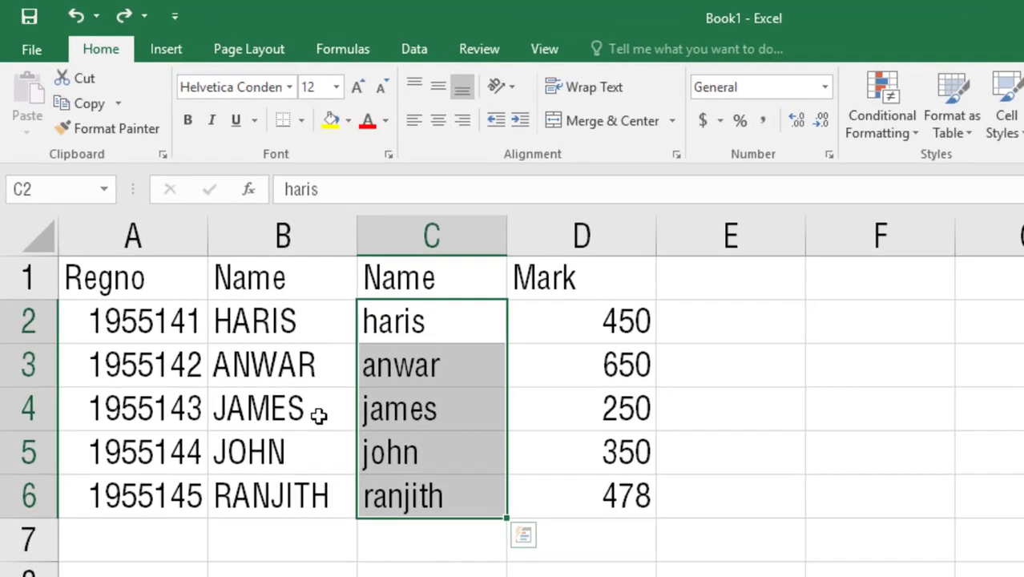
left_click(318, 414)
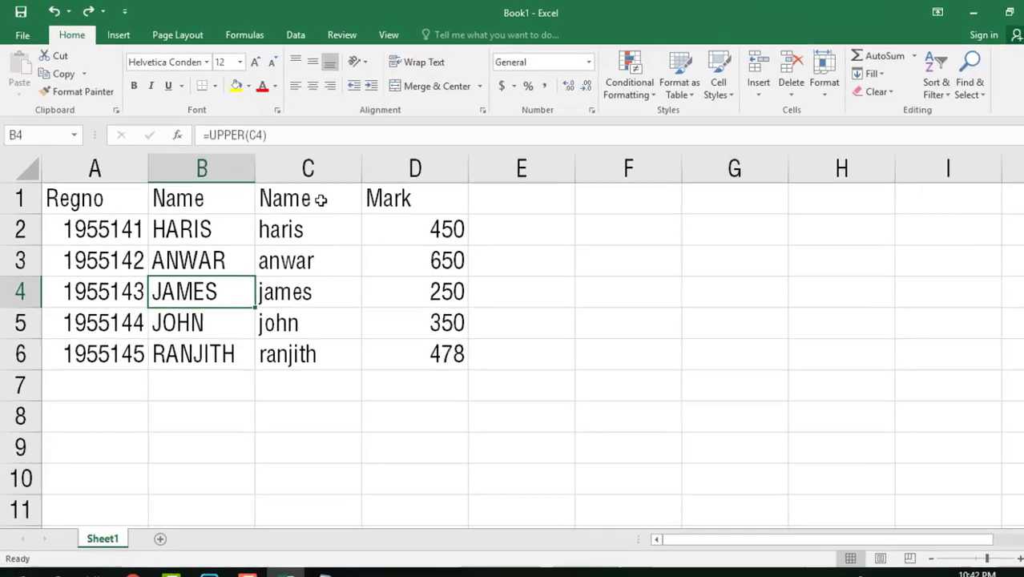
left_click(449, 281)
left_click_drag(416, 305, 434, 466)
left_click(434, 375)
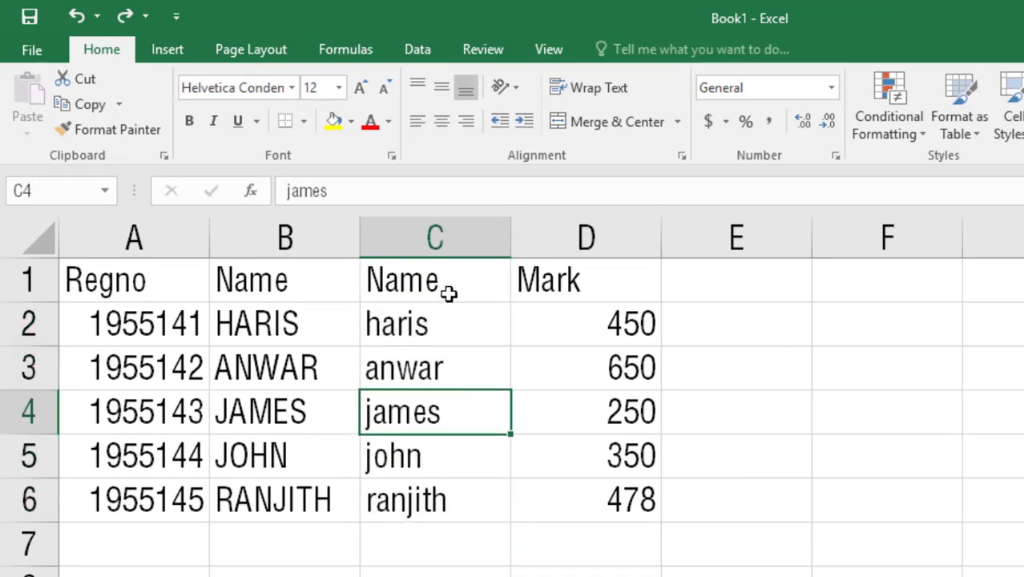
Hide column C, which holds the original lowercase names.
left_click(450, 227)
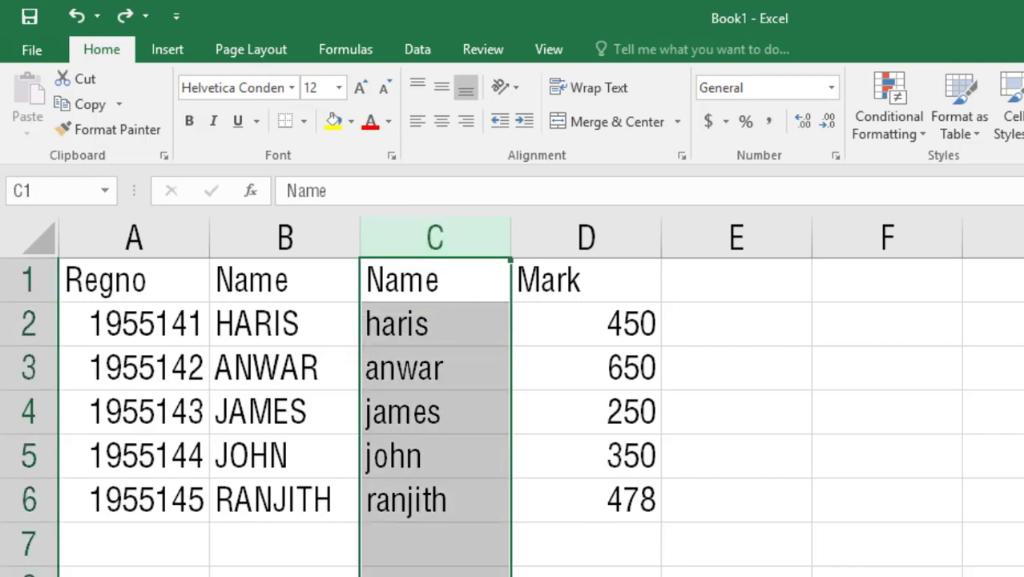
key("alt")
key("o")
key("c")
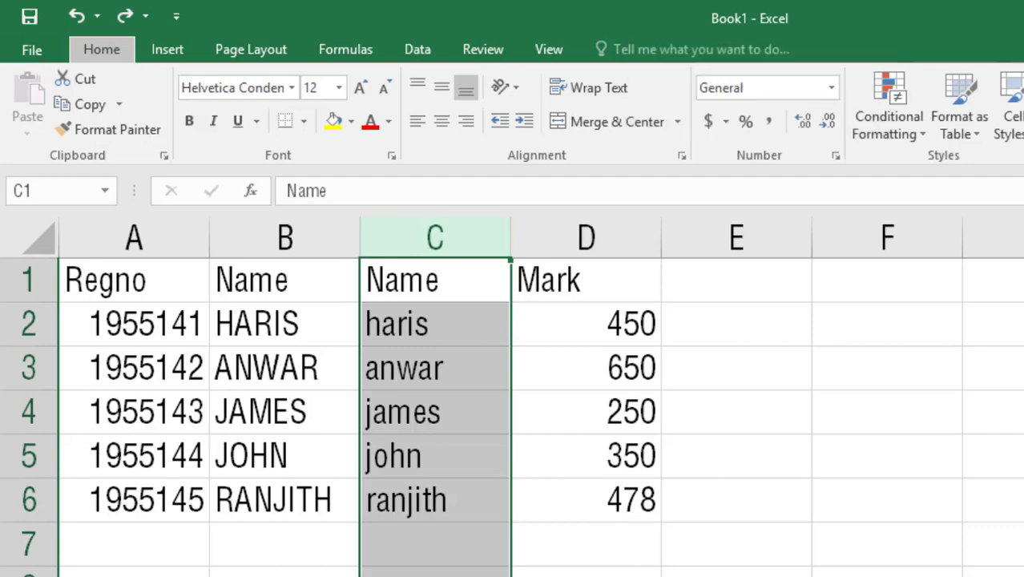
key("h")
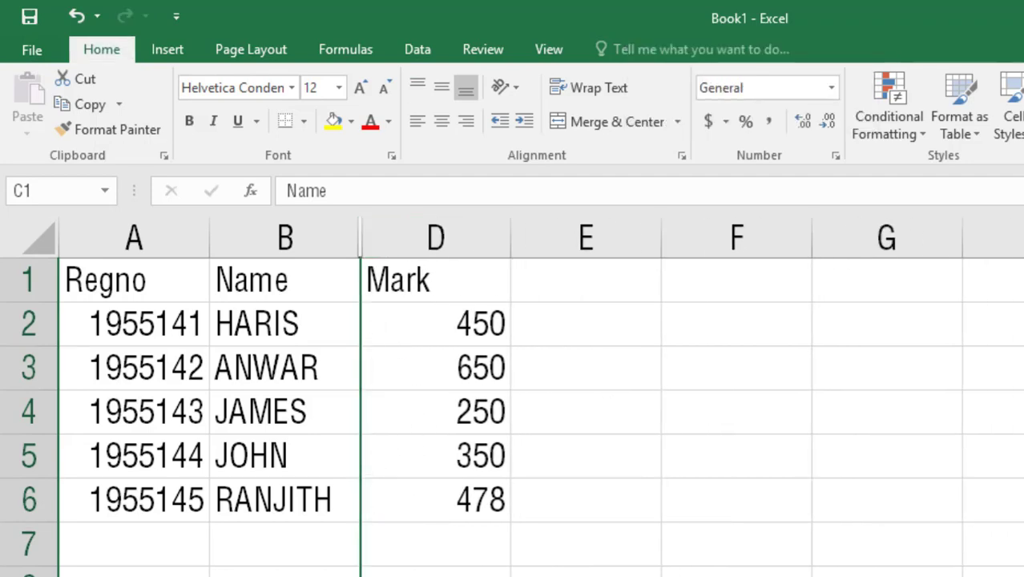
Switch to Notepad and add the note "Alt O C H" below the existing line, leaving a blank line between.
key("alt+Tab")
key("Return")
key("Return")
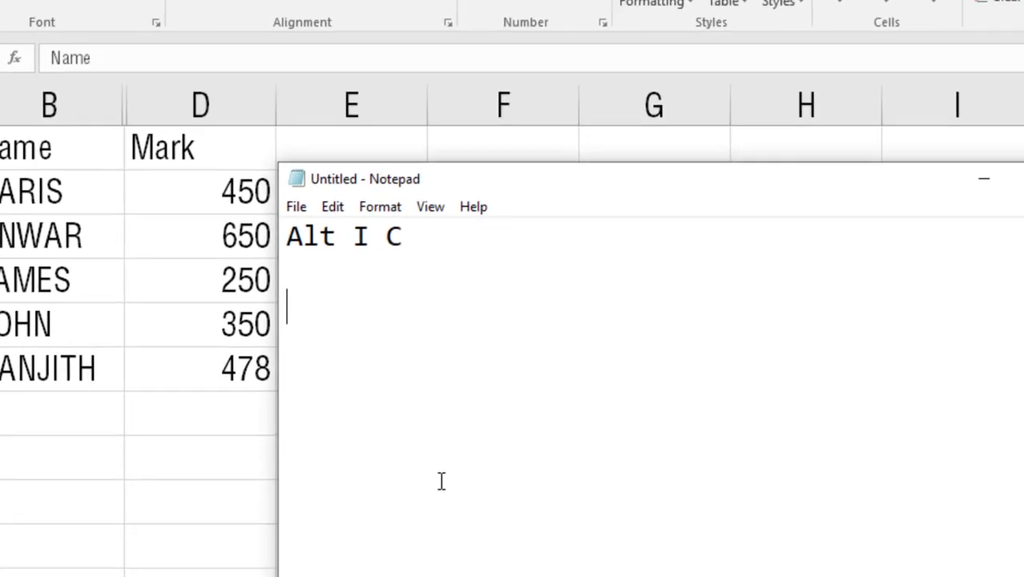
type("Alt O C")
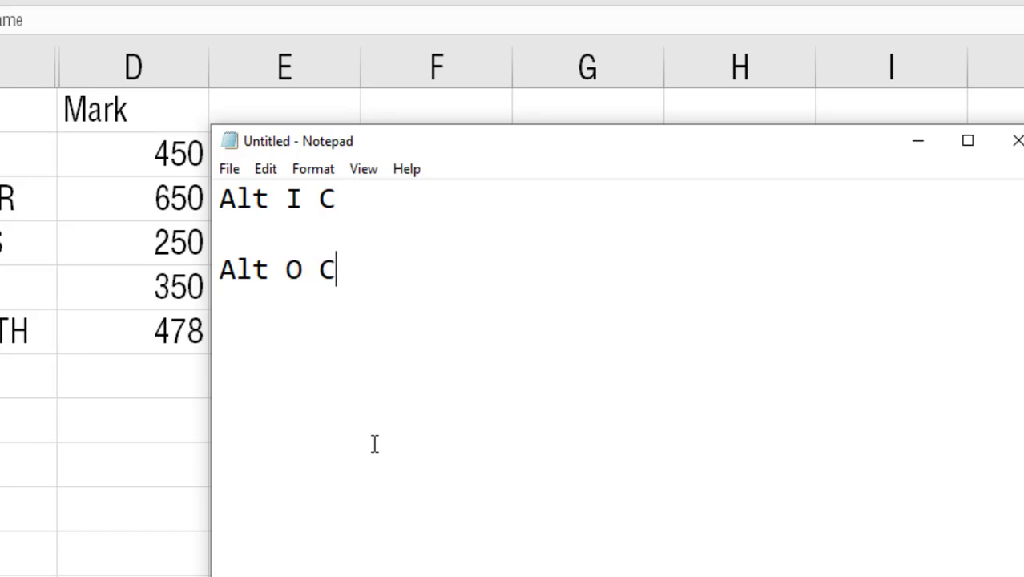
type(" H")
key("Return")
key("Return")
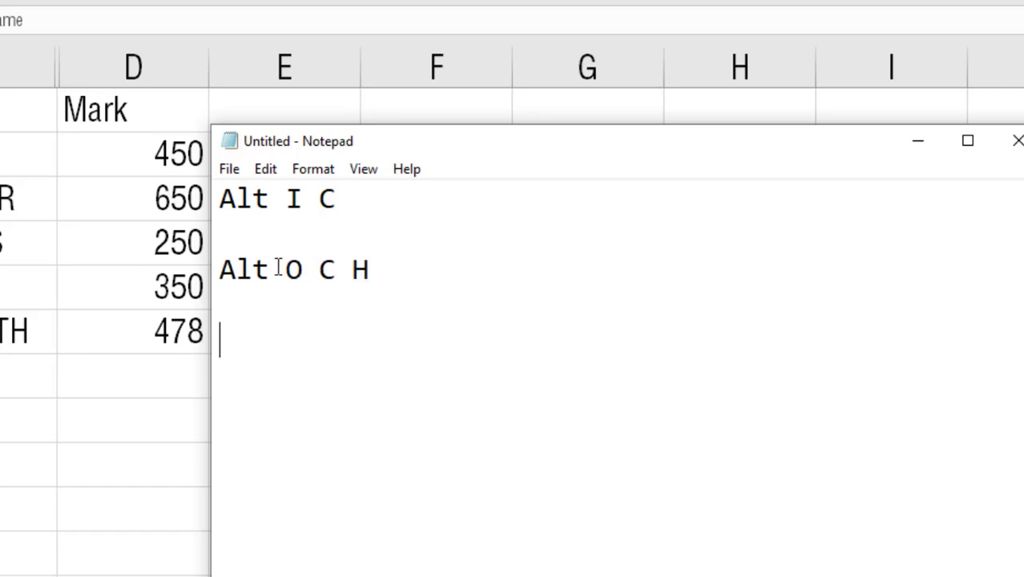
Add the explanatory line "Format Colum Hide" below the Alt O C H note.
left_click_drag(286, 269, 302, 271)
left_click(236, 331)
type("Format")
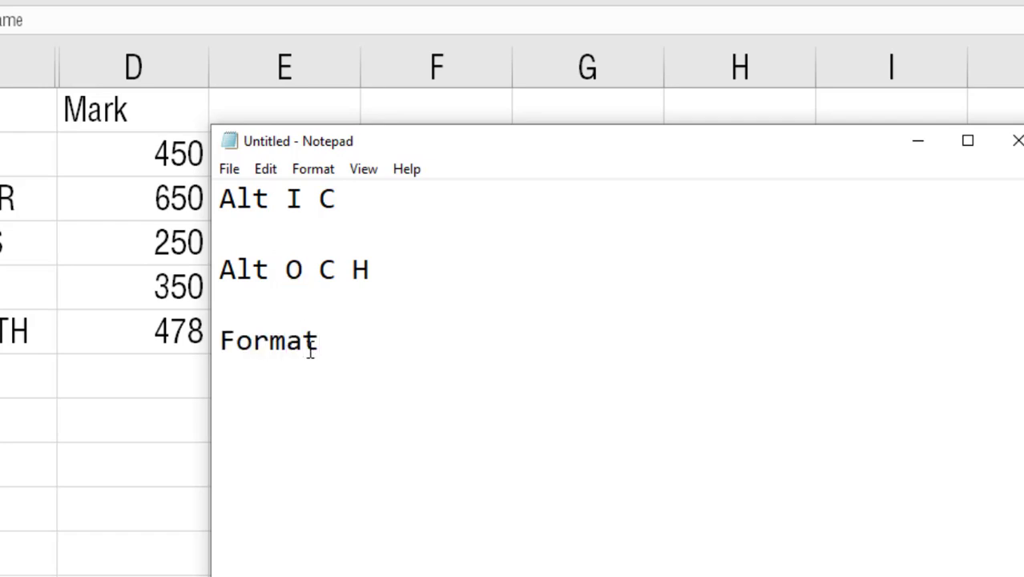
type("  Colum   ")
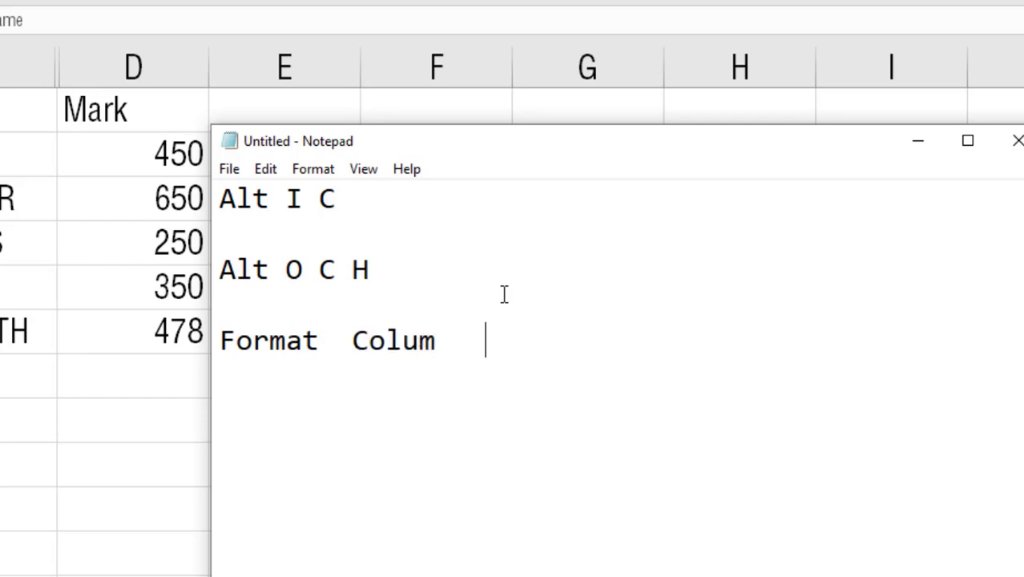
type("Hide")
key("Return")
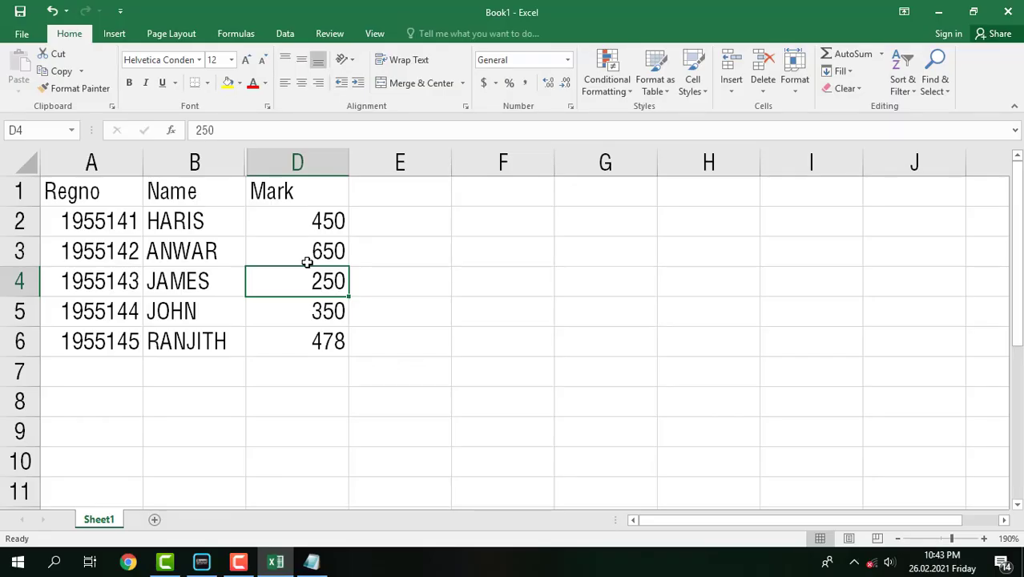
Replace the UPPER function in cell B2 with Lower, making the formula =Lower(C2).
left_click(309, 394)
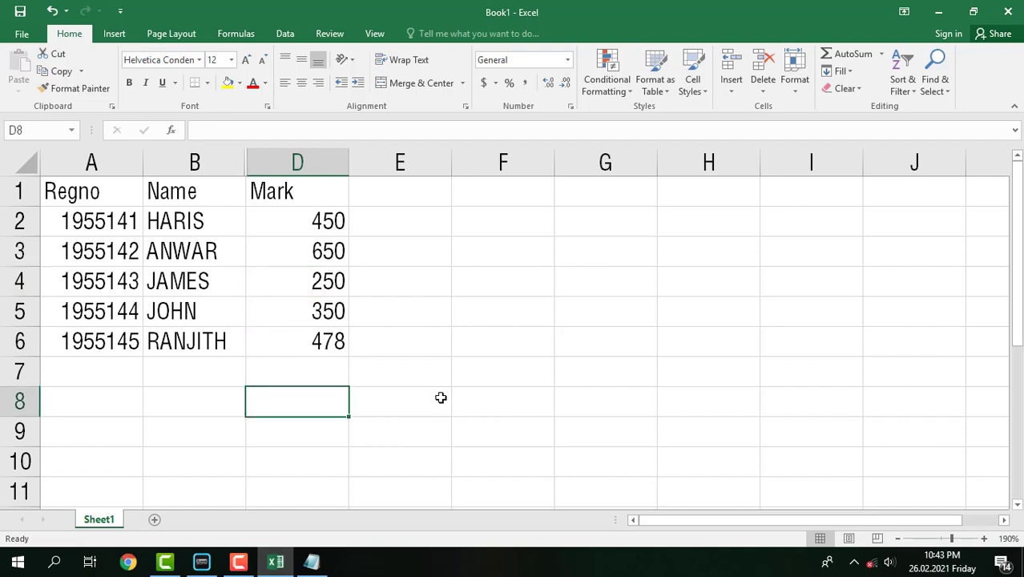
key("ctrl+F2")
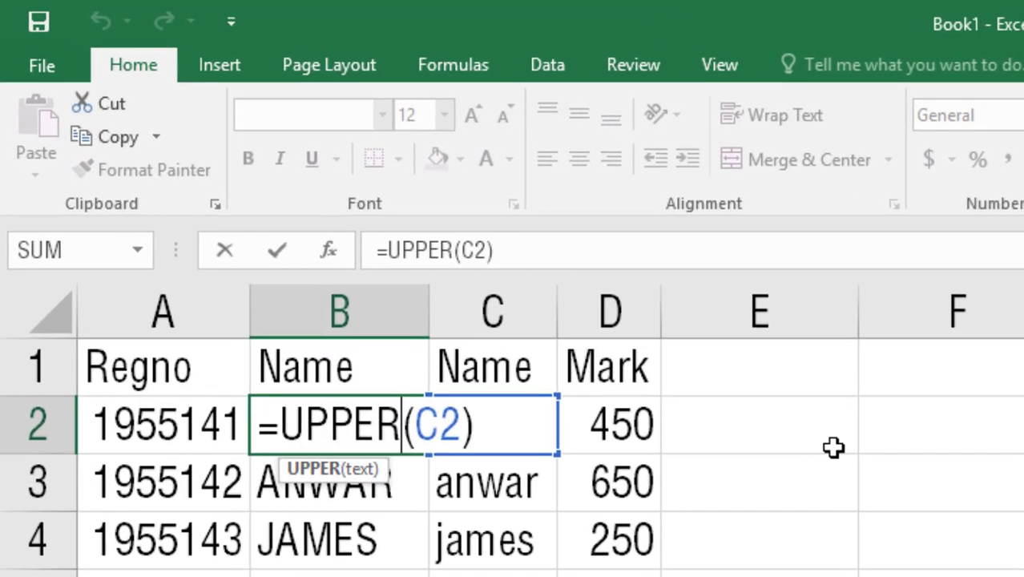
key("BackSpace")
key("BackSpace")
key("BackSpace")
key("BackSpace")
key("BackSpace")
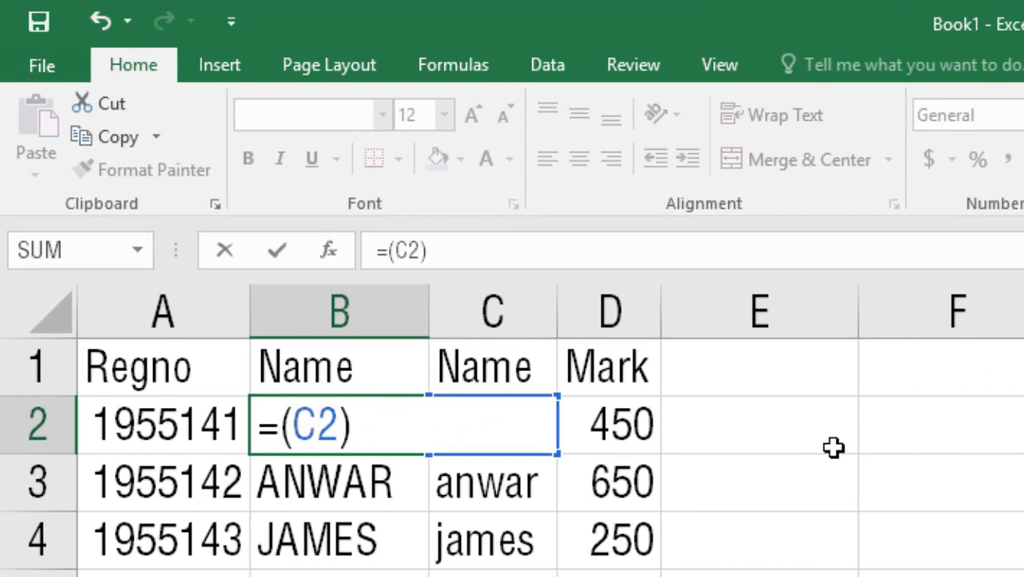
type("Lower")
key("Return")
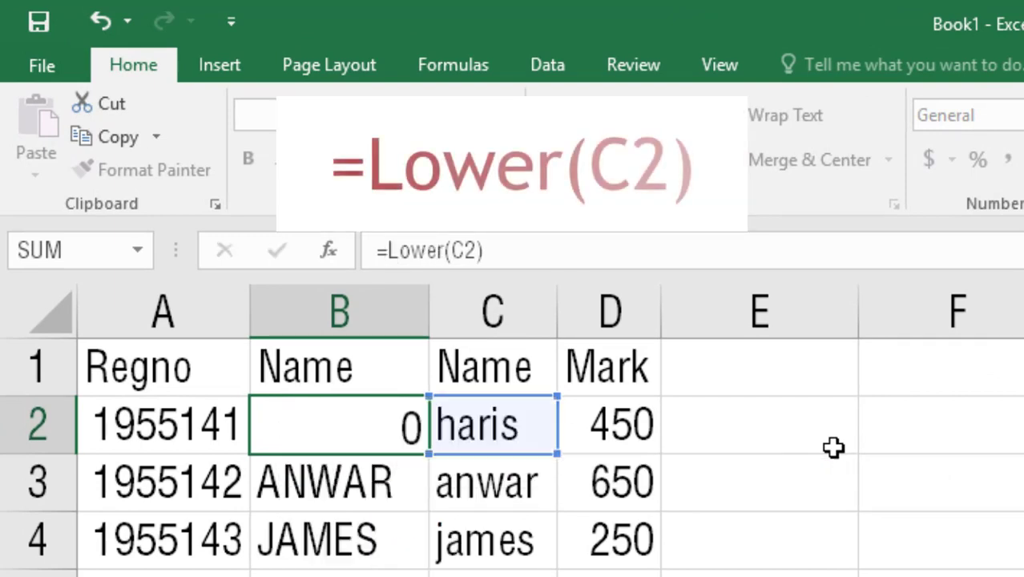
key("Up")
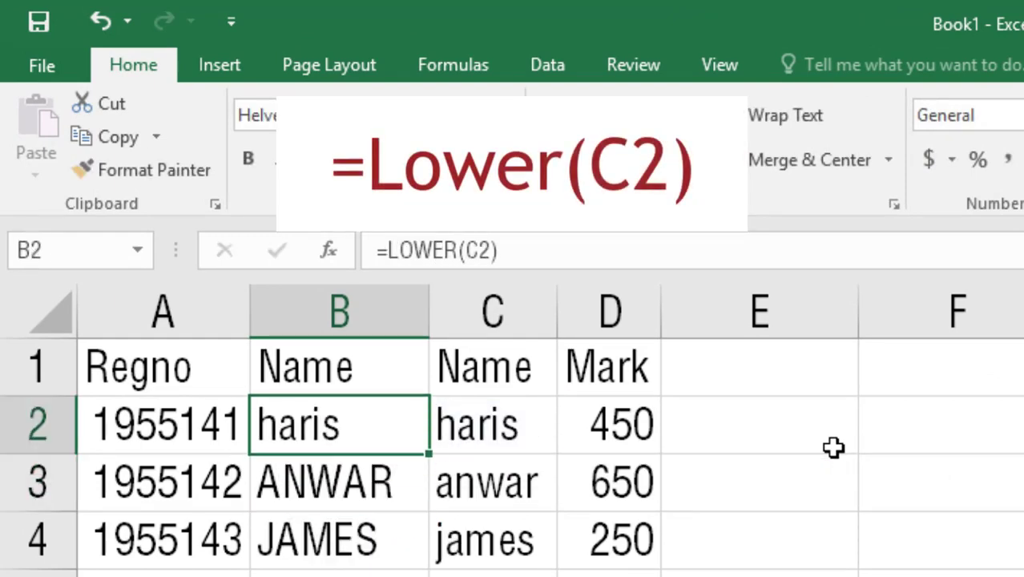
Replace the LOWER function in cell B2 with Proper, making the formula =Proper(C2).
key("F2")
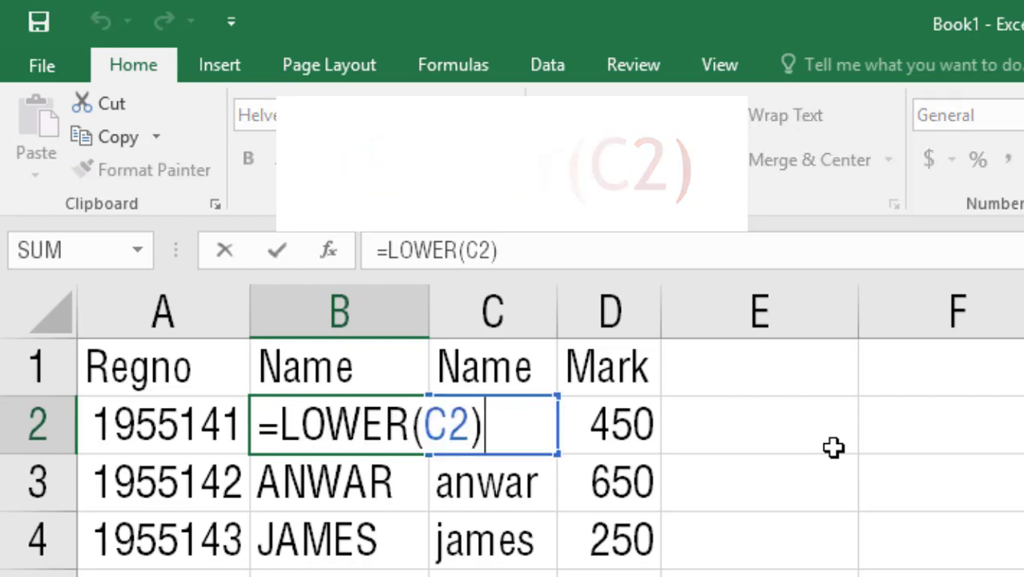
key("Left")
key("Left")
key("Left")
key("Left")
key("BackSpace")
key("BackSpace")
key("BackSpace")
key("BackSpace")
key("BackSpace")
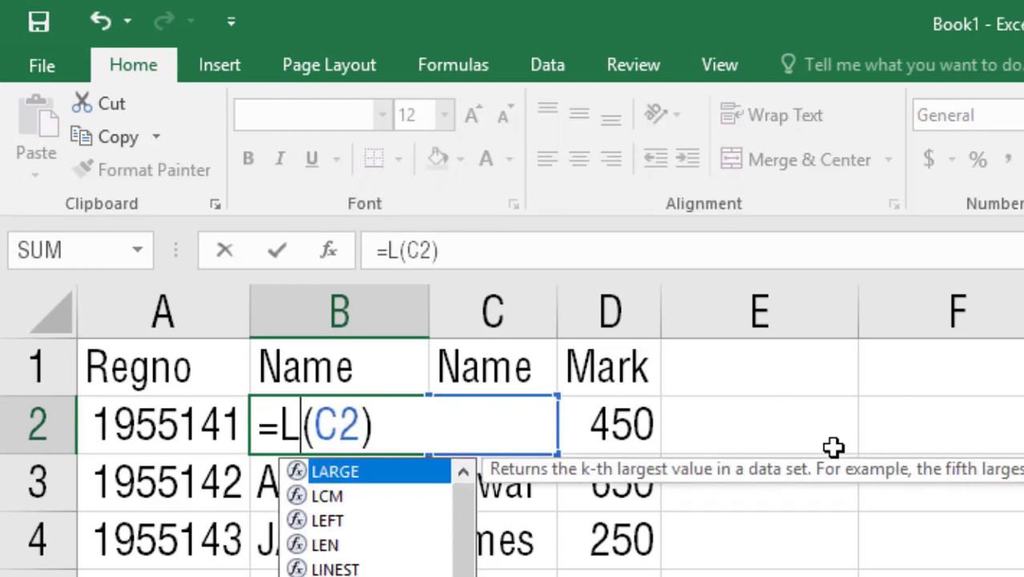
type("Proper")
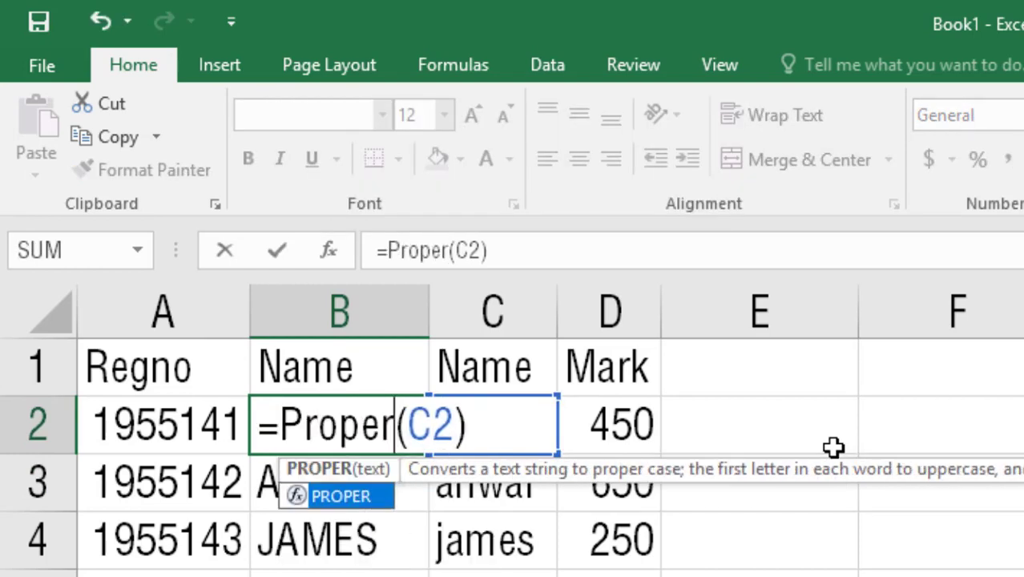
key("Return")
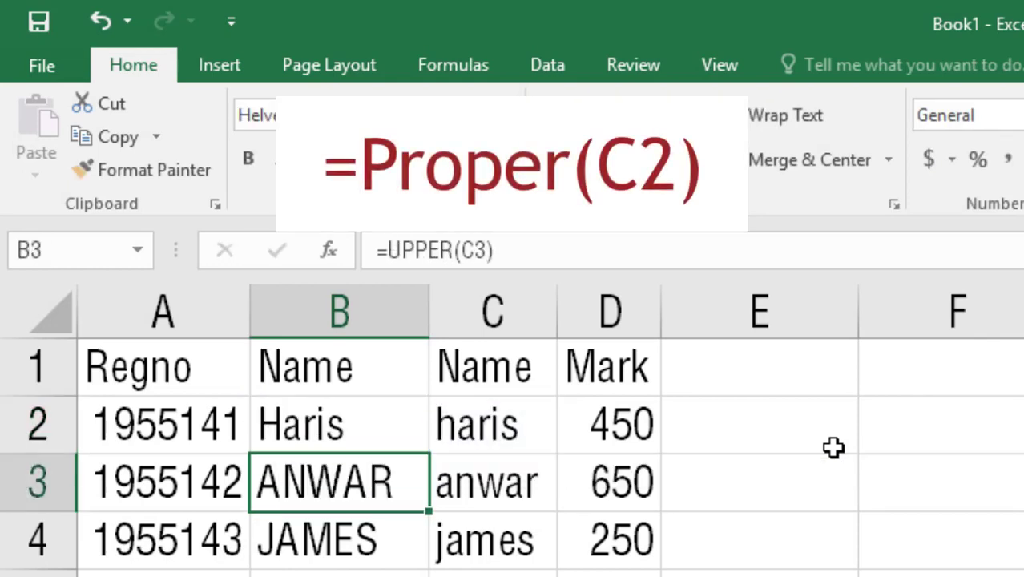
key("Up")
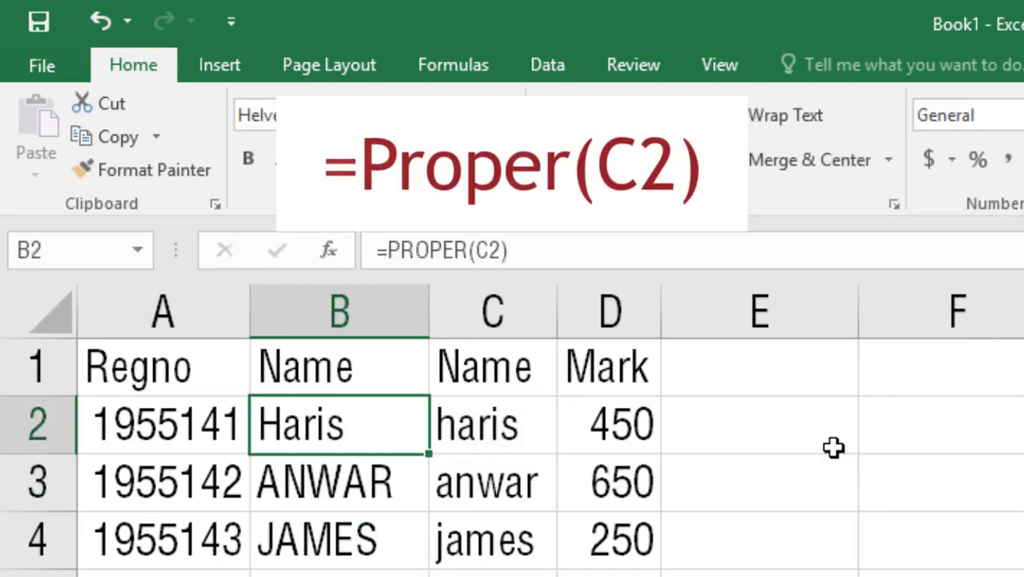